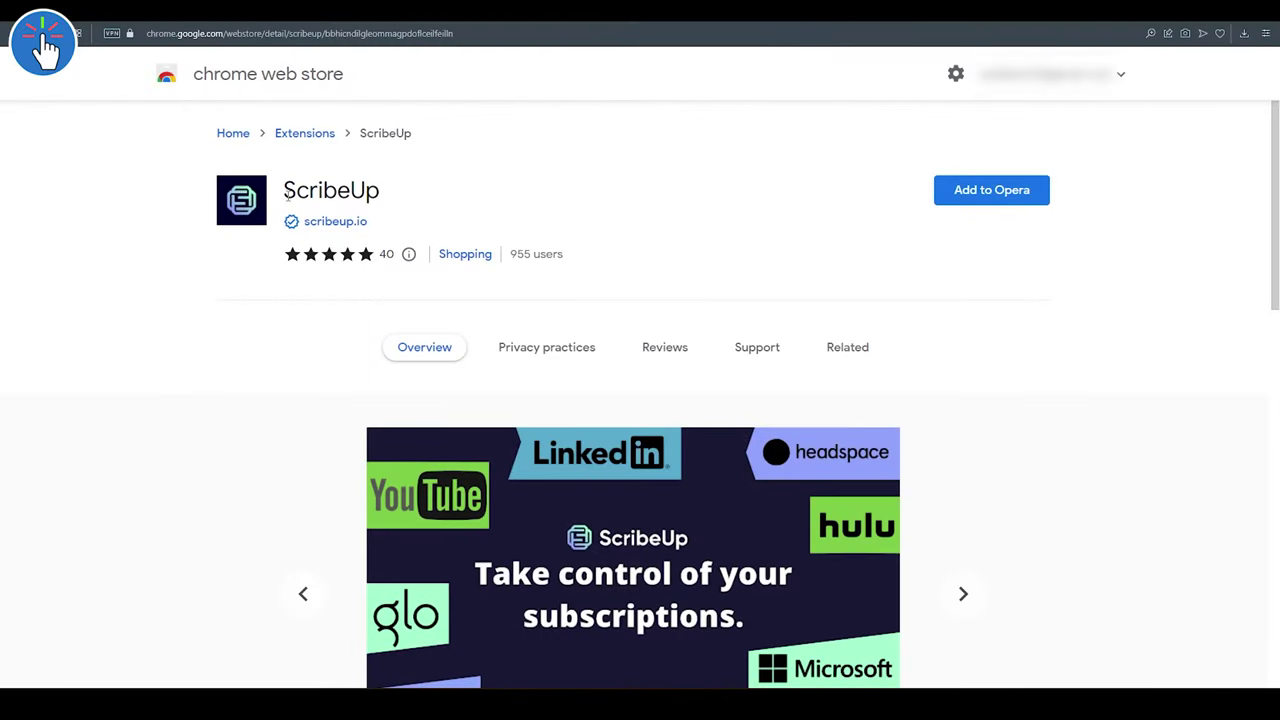
pyautogui.moveTo(286, 196); pyautogui.dragTo(383, 203)
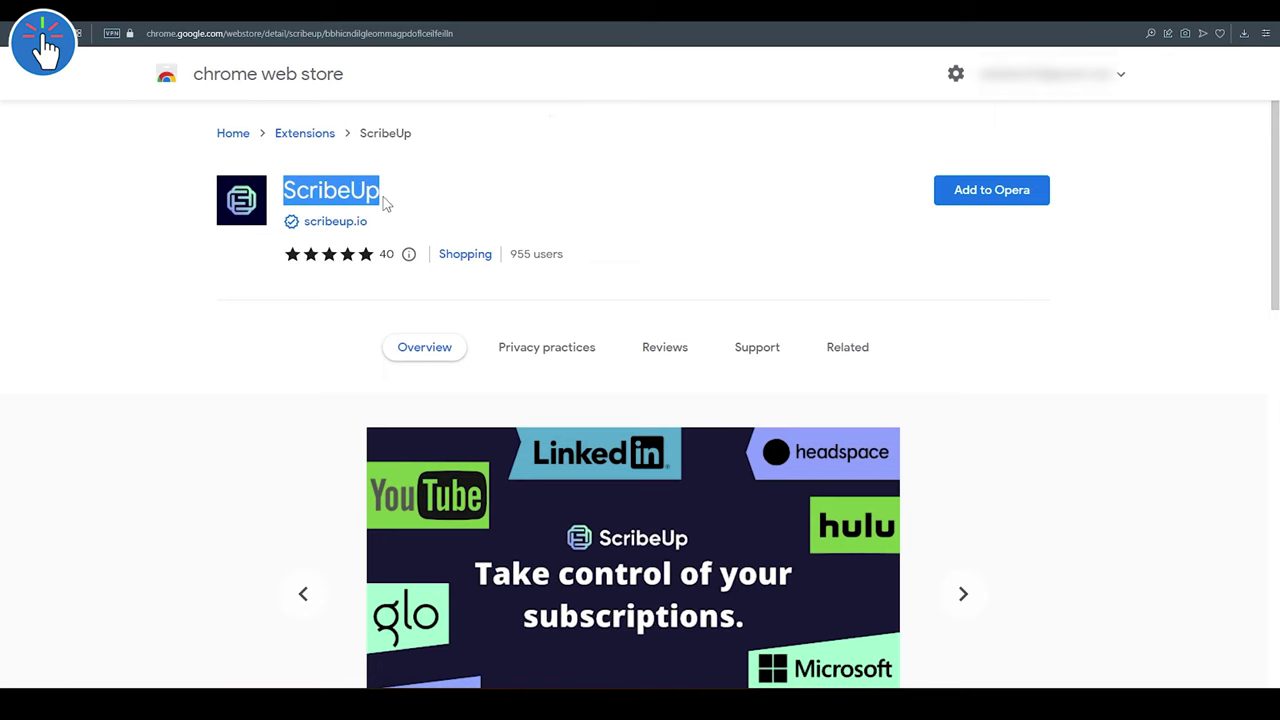
pyautogui.click(562, 360)
pyautogui.scroll(-1, 563, 366)
pyautogui.scroll(-2, 988, 526)
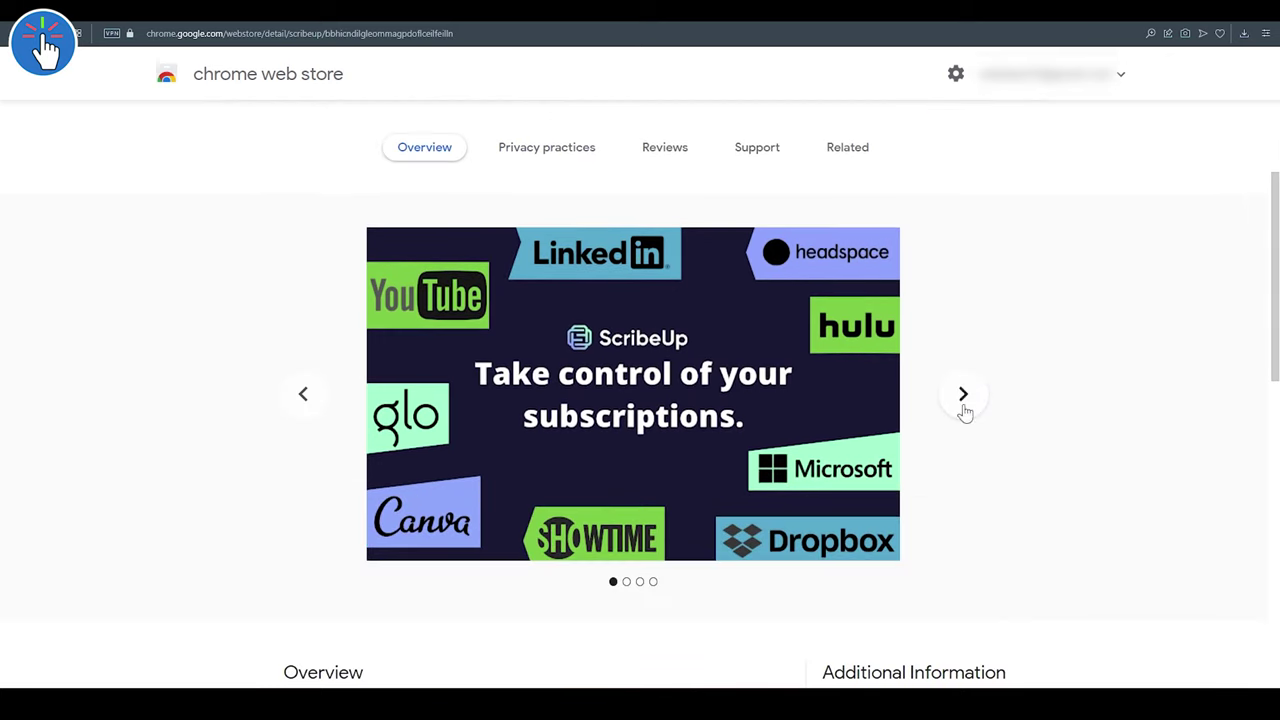
pyautogui.click(963, 396)
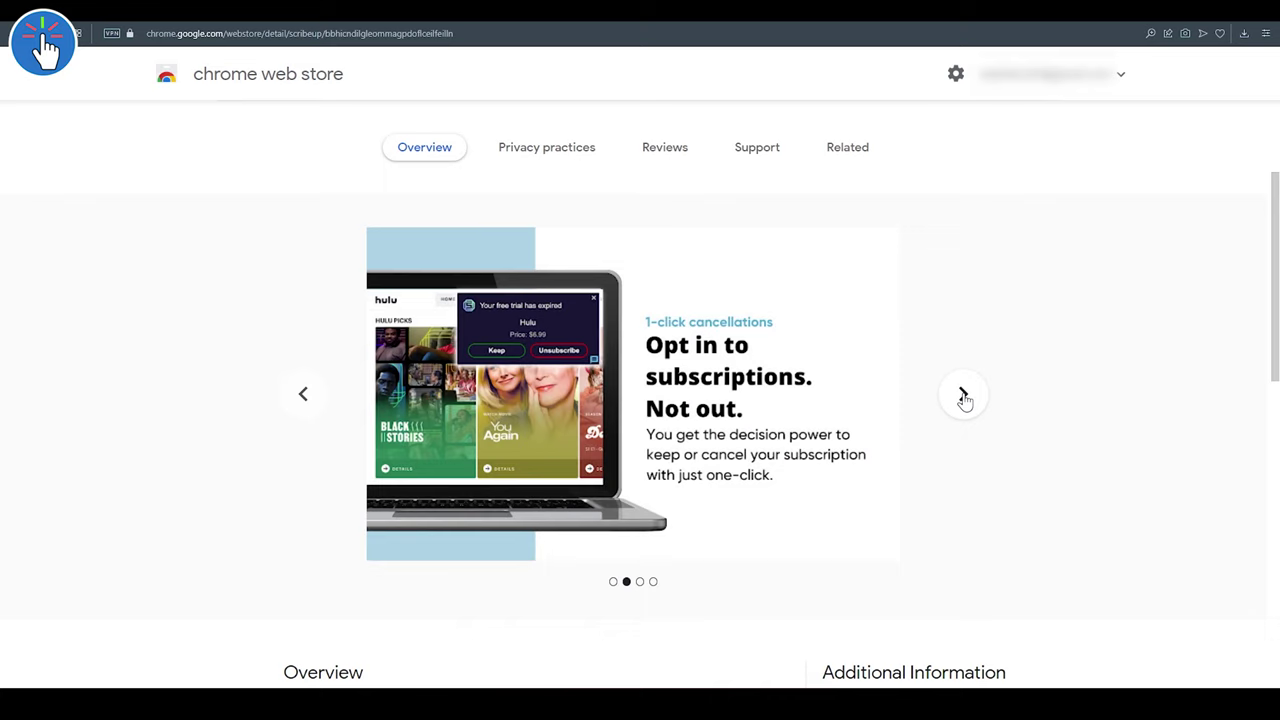
pyautogui.click(963, 396)
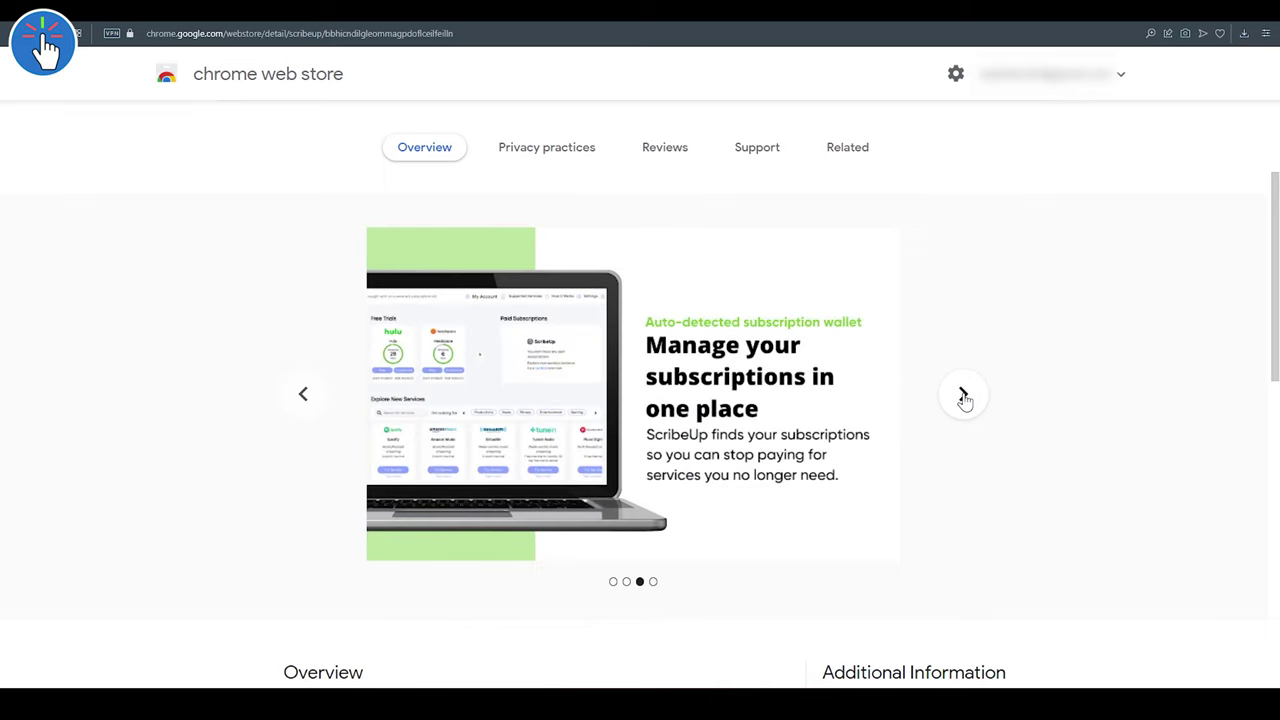
pyautogui.click(963, 396)
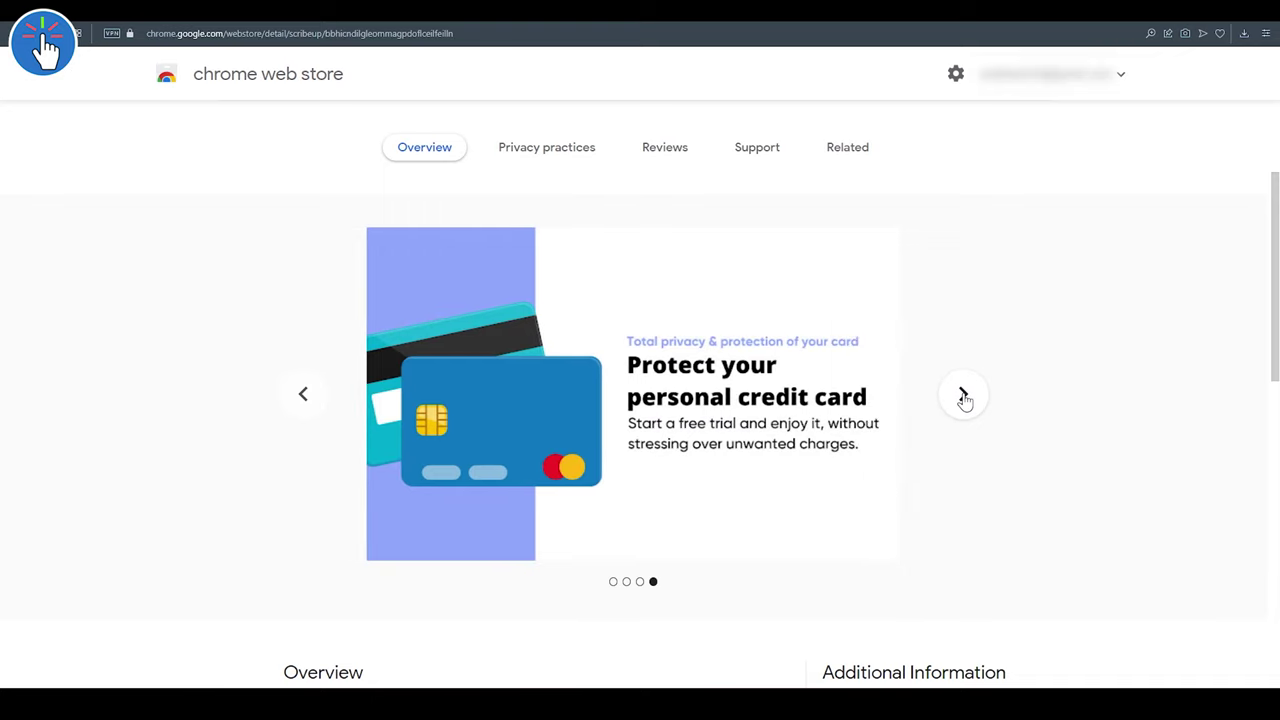
pyautogui.scroll(1, 963, 399)
pyautogui.scroll(-1, 963, 399)
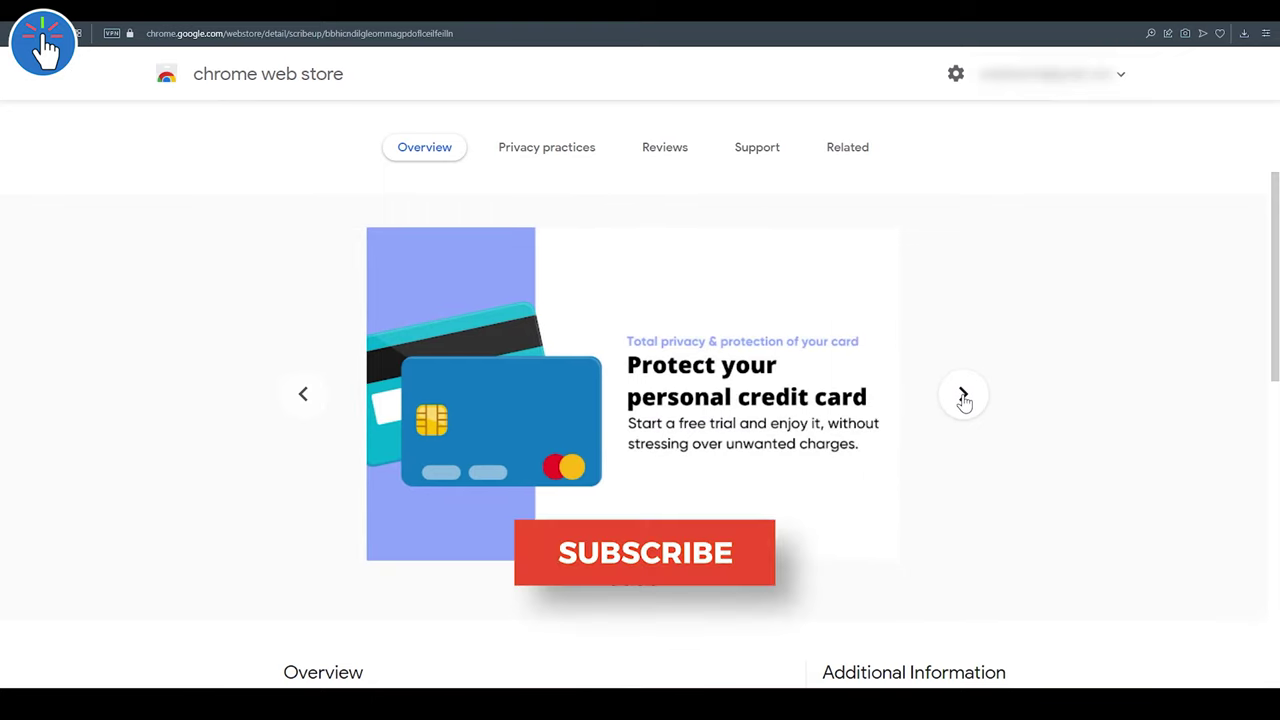
pyautogui.click(963, 396)
pyautogui.scroll(1, 963, 400)
pyautogui.scroll(-5, 769, 244)
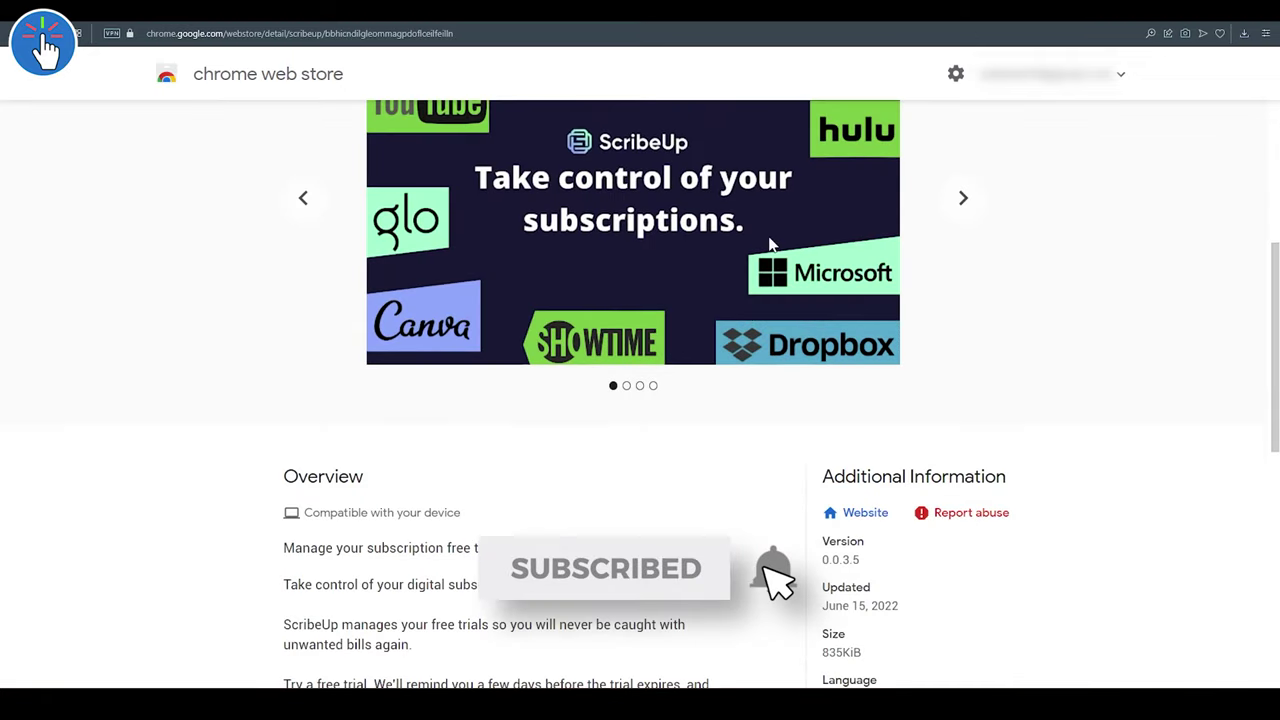
pyautogui.moveTo(283, 343); pyautogui.dragTo(621, 343)
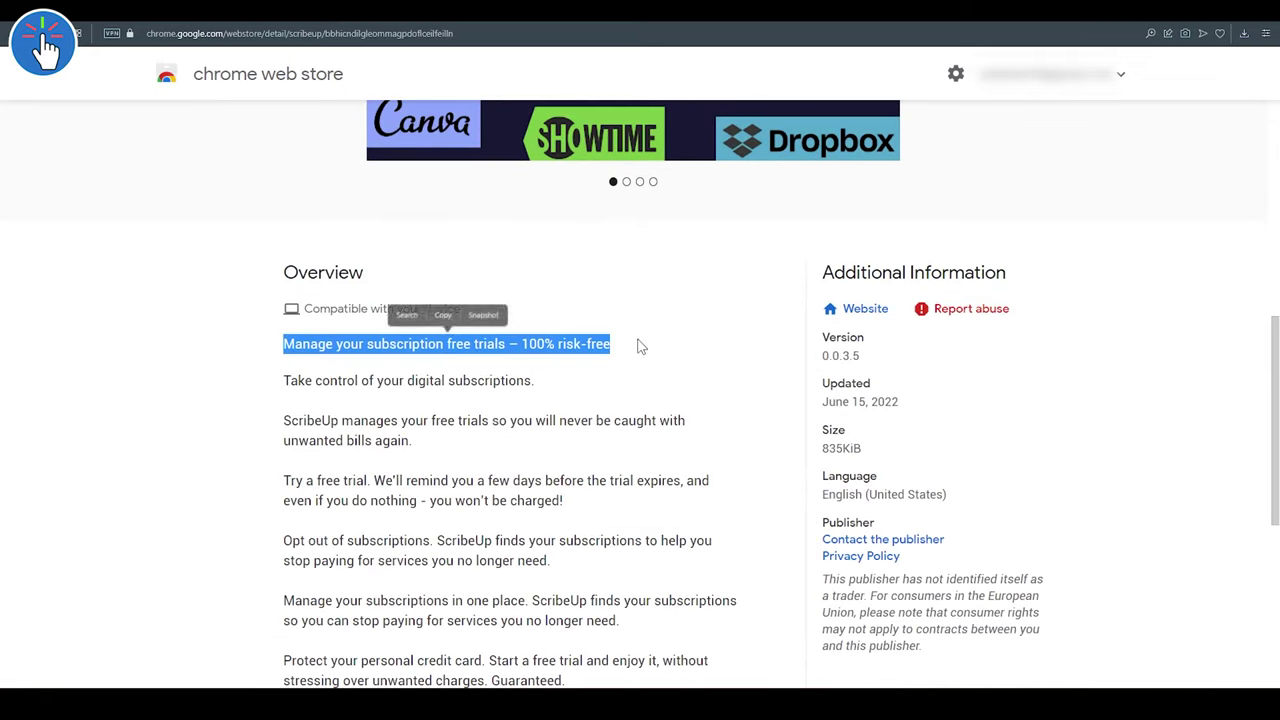
pyautogui.click(535, 395)
pyautogui.moveTo(283, 388); pyautogui.dragTo(565, 386)
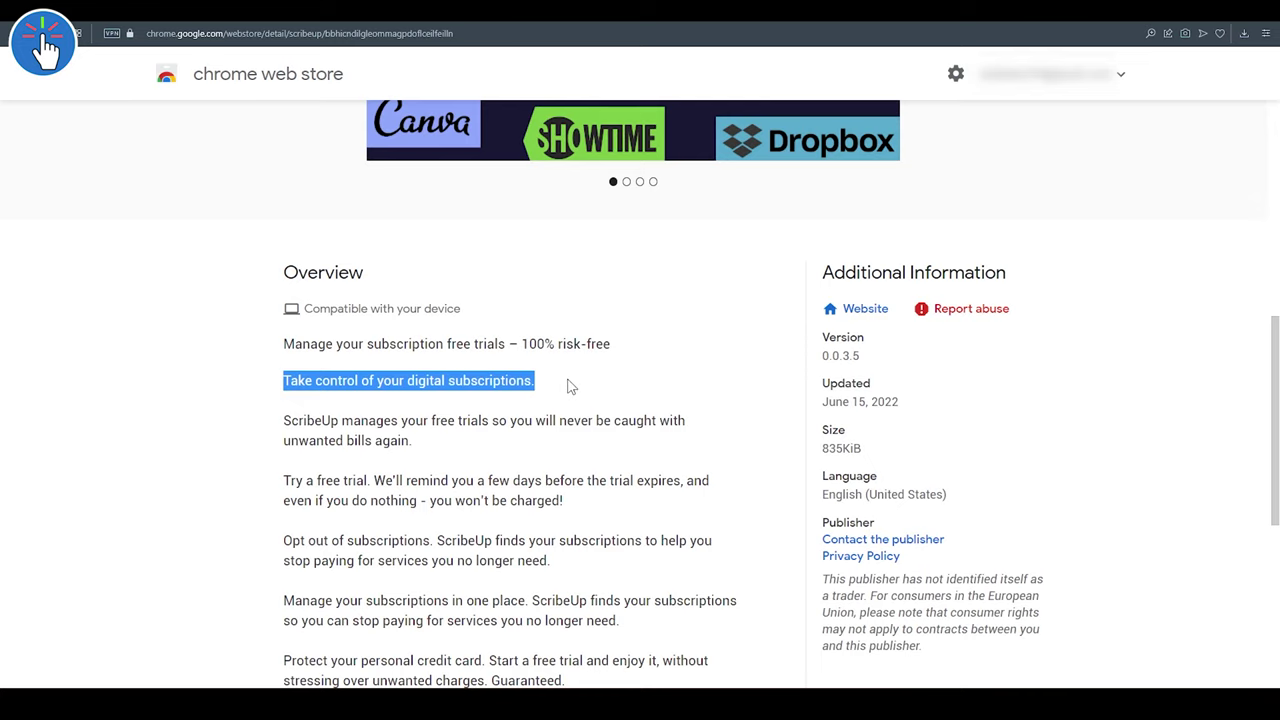
pyautogui.click(263, 455)
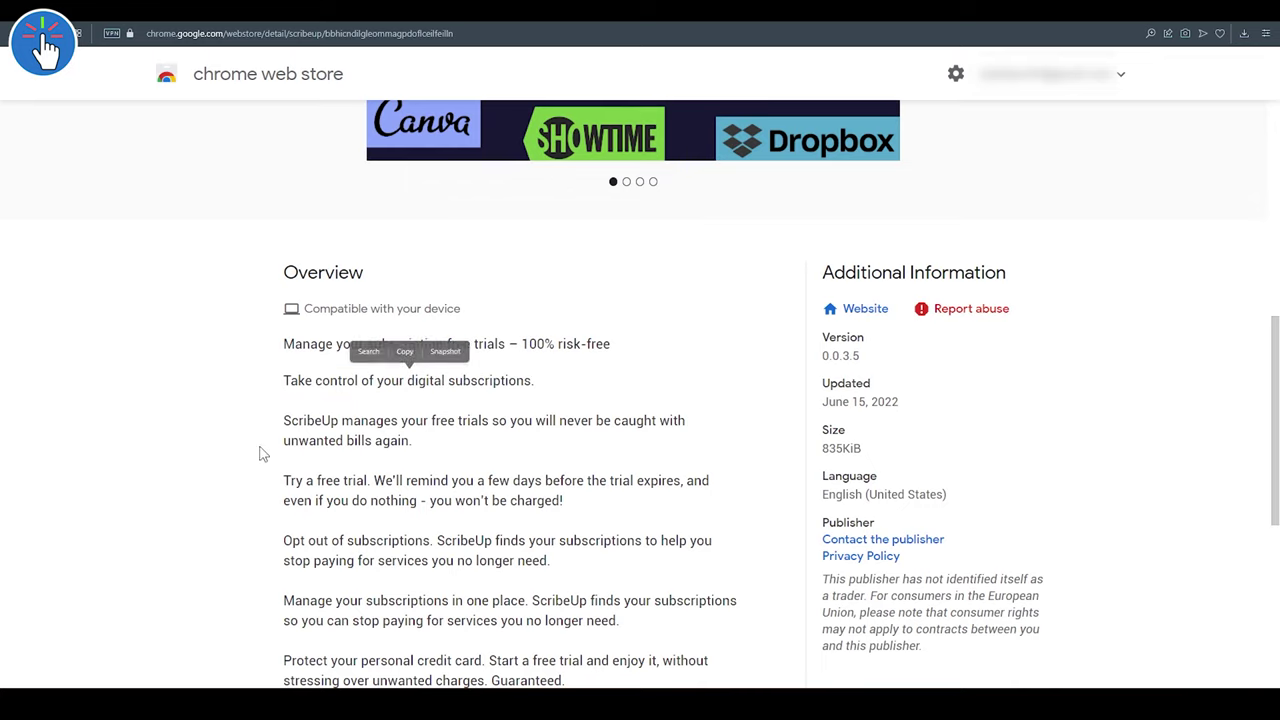
pyautogui.moveTo(272, 418); pyautogui.dragTo(455, 452)
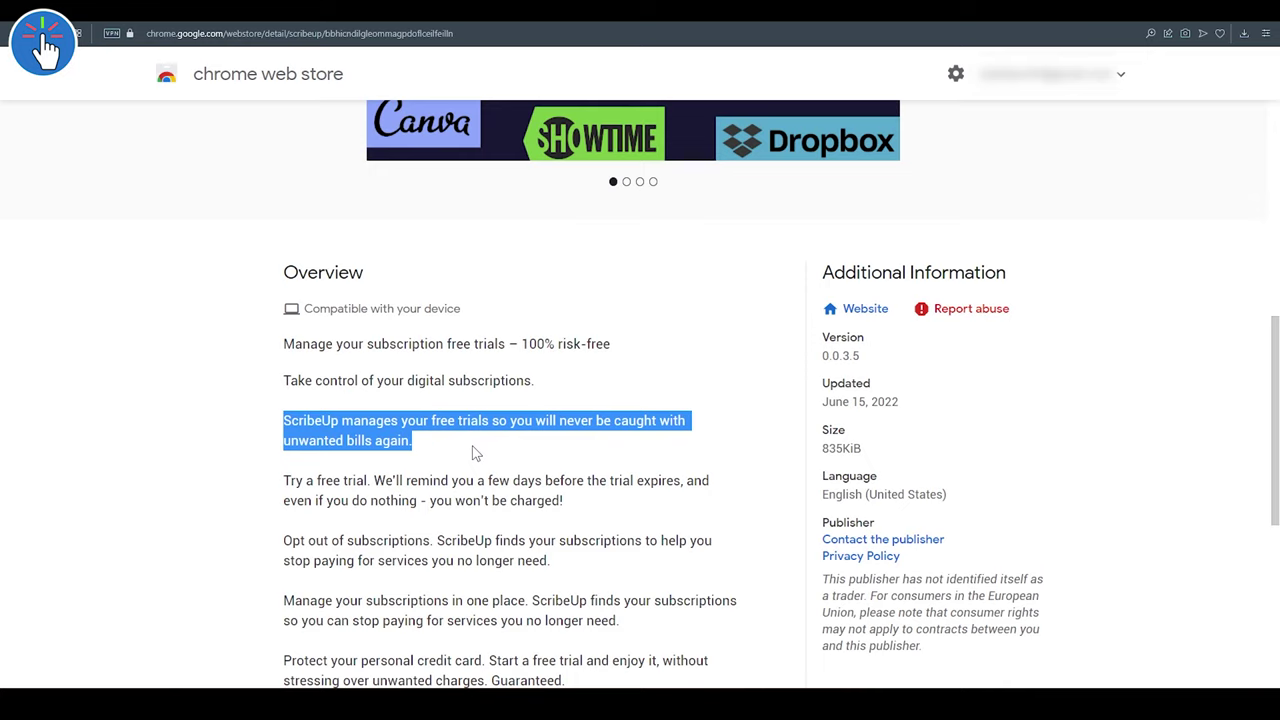
pyautogui.click(476, 453)
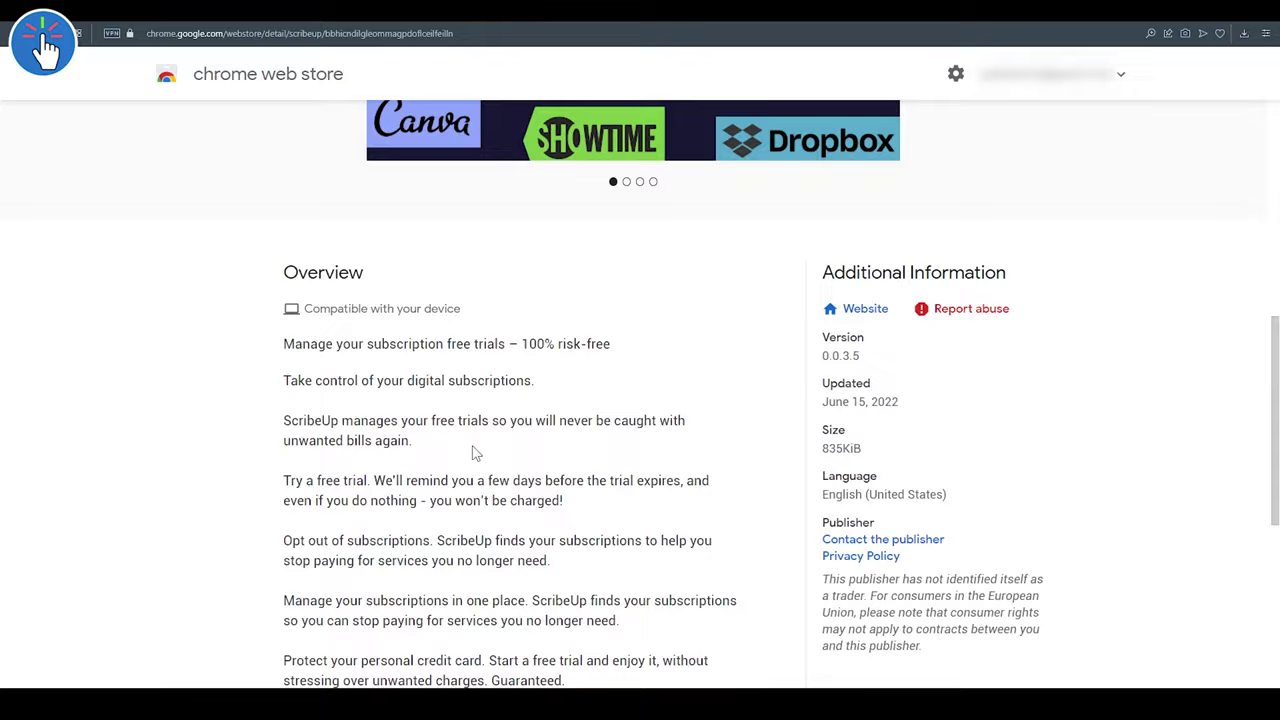
pyautogui.scroll(6, 471, 451)
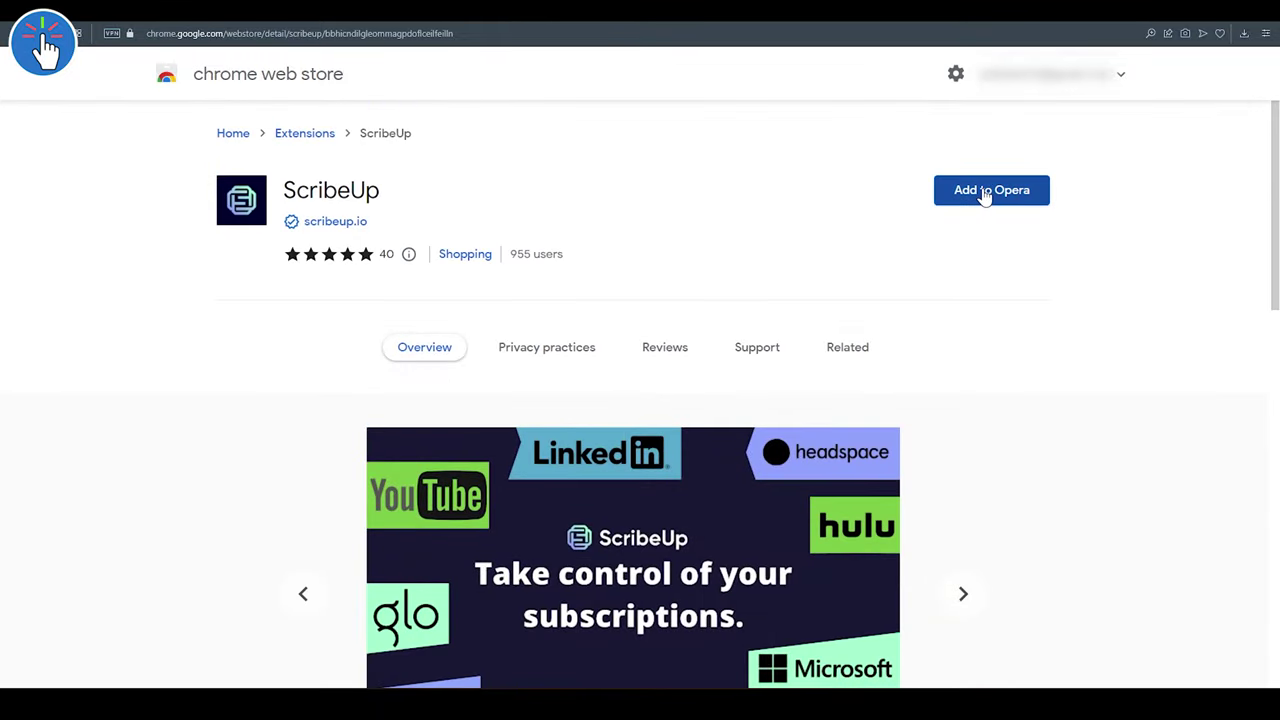
# - Add the ScribeUp extension to the browser from the Chrome Web Store and confirm the install
pyautogui.click(986, 194)
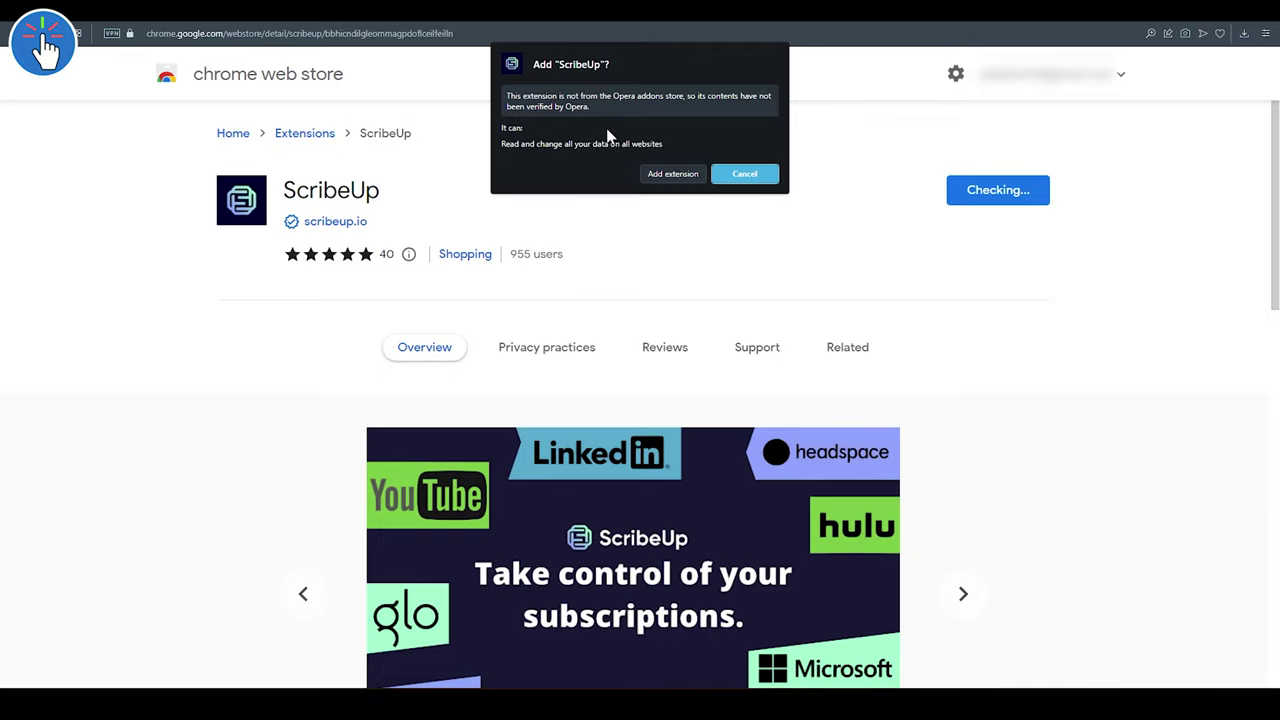
pyautogui.click(668, 176)
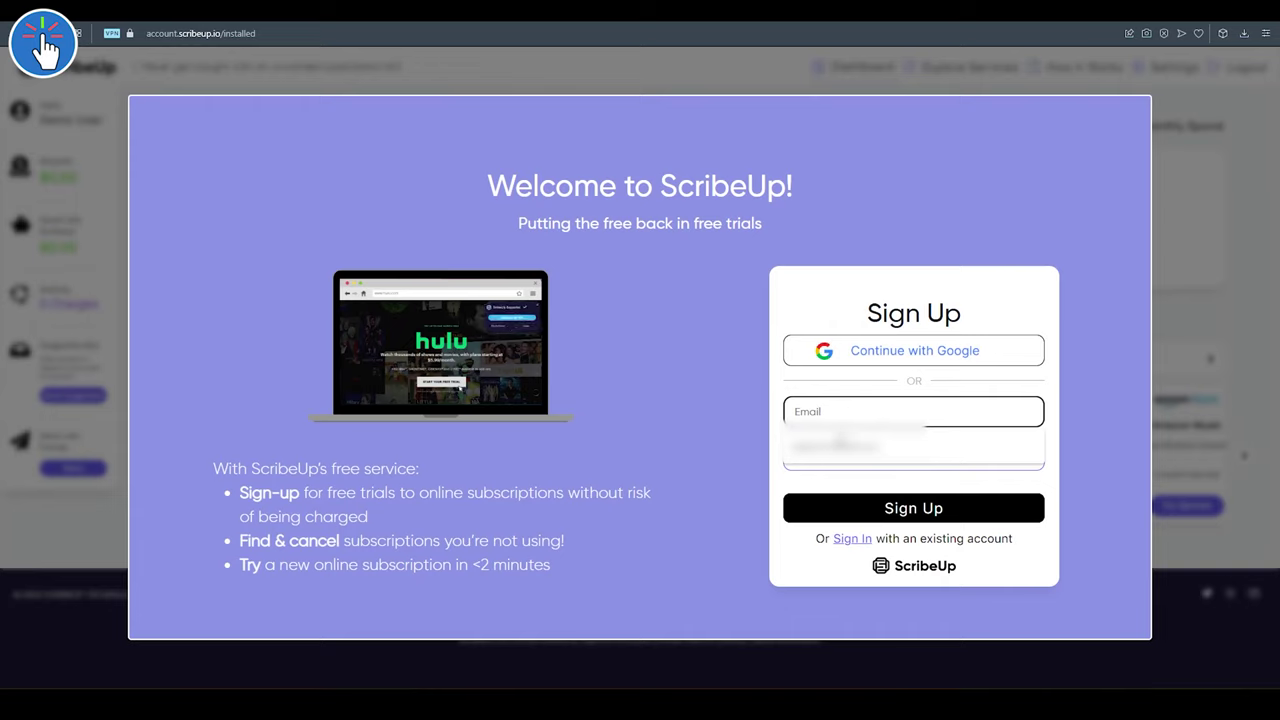
# - Sign up for ScribeUp with the saved email address and a new account password
pyautogui.click(841, 440)
pyautogui.press('Tab')
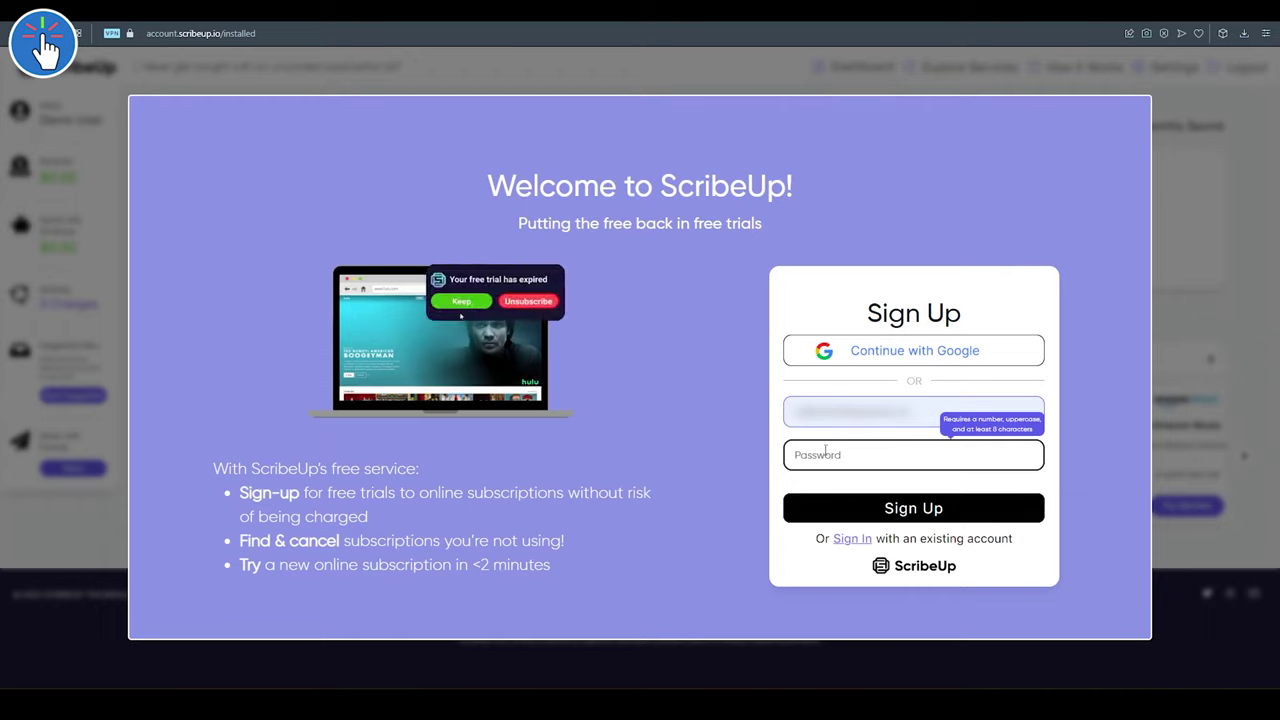
pyautogui.write('Pa')
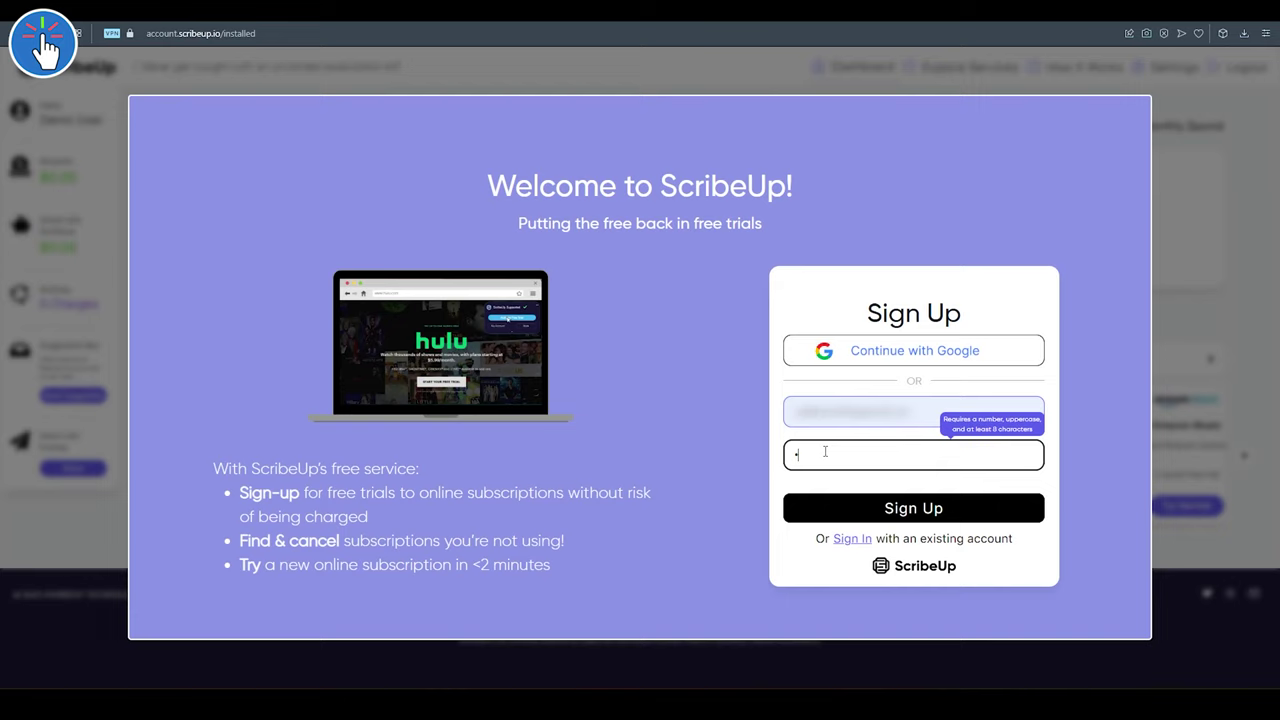
pyautogui.write('ssword12')
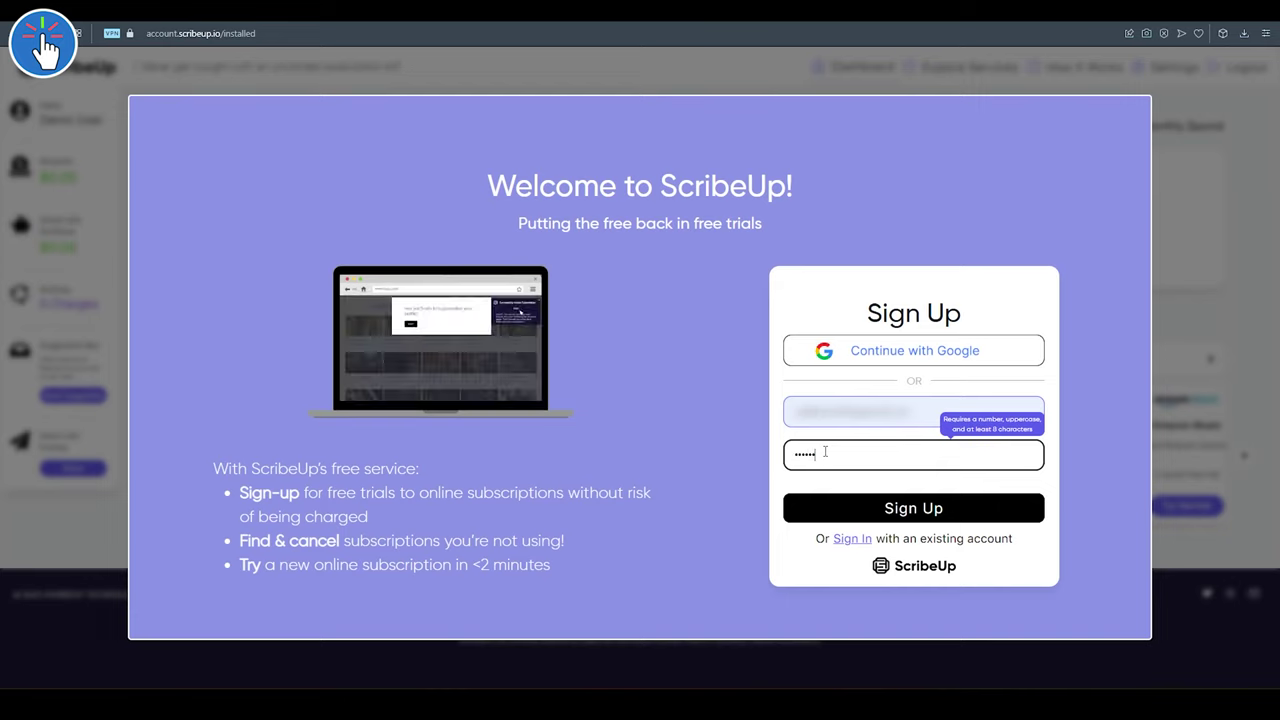
pyautogui.click(855, 510)
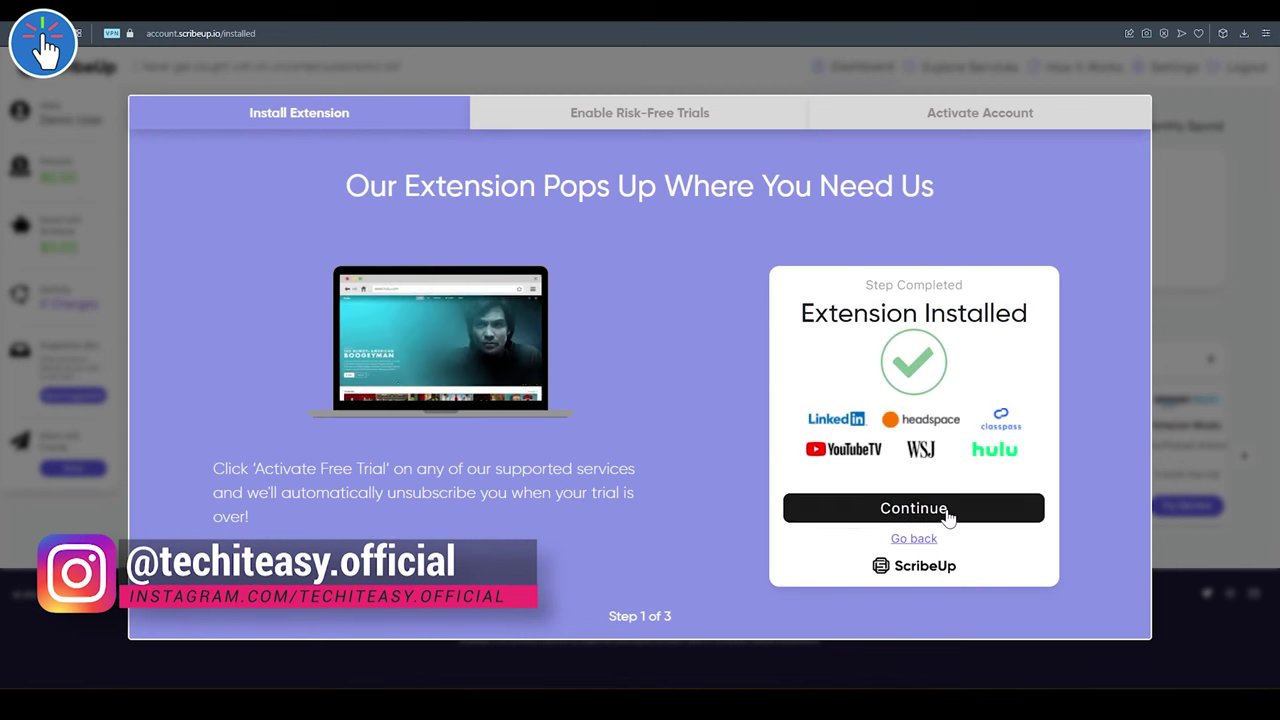
# - Enter first name and birthday, fill in the address, and accept the Beta Testing Agreement
pyautogui.click(946, 511)
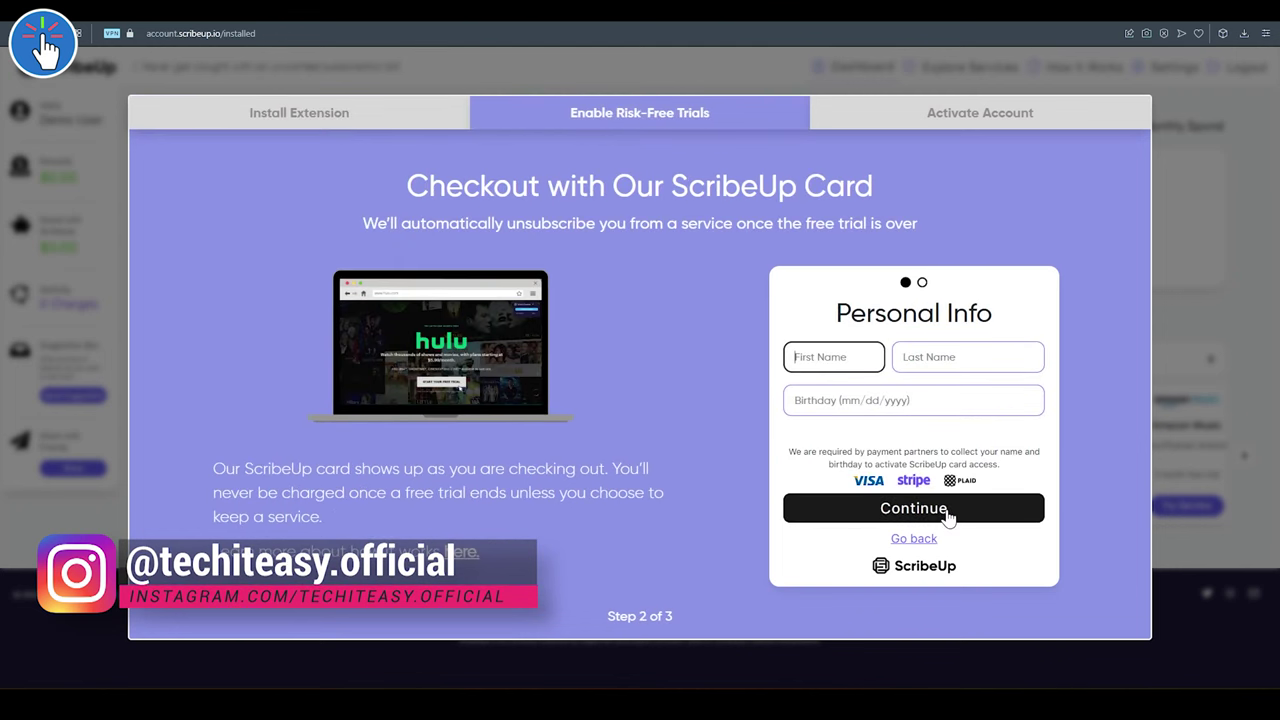
pyautogui.click(850, 357)
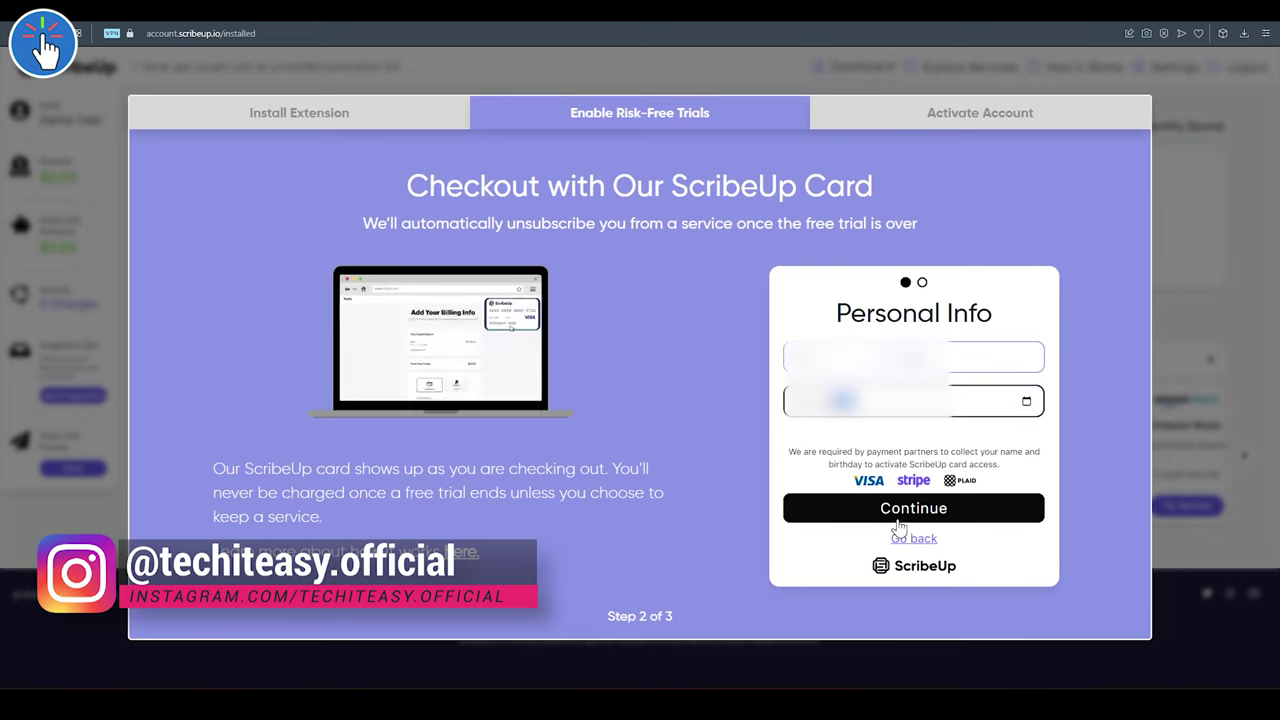
pyautogui.click(993, 515)
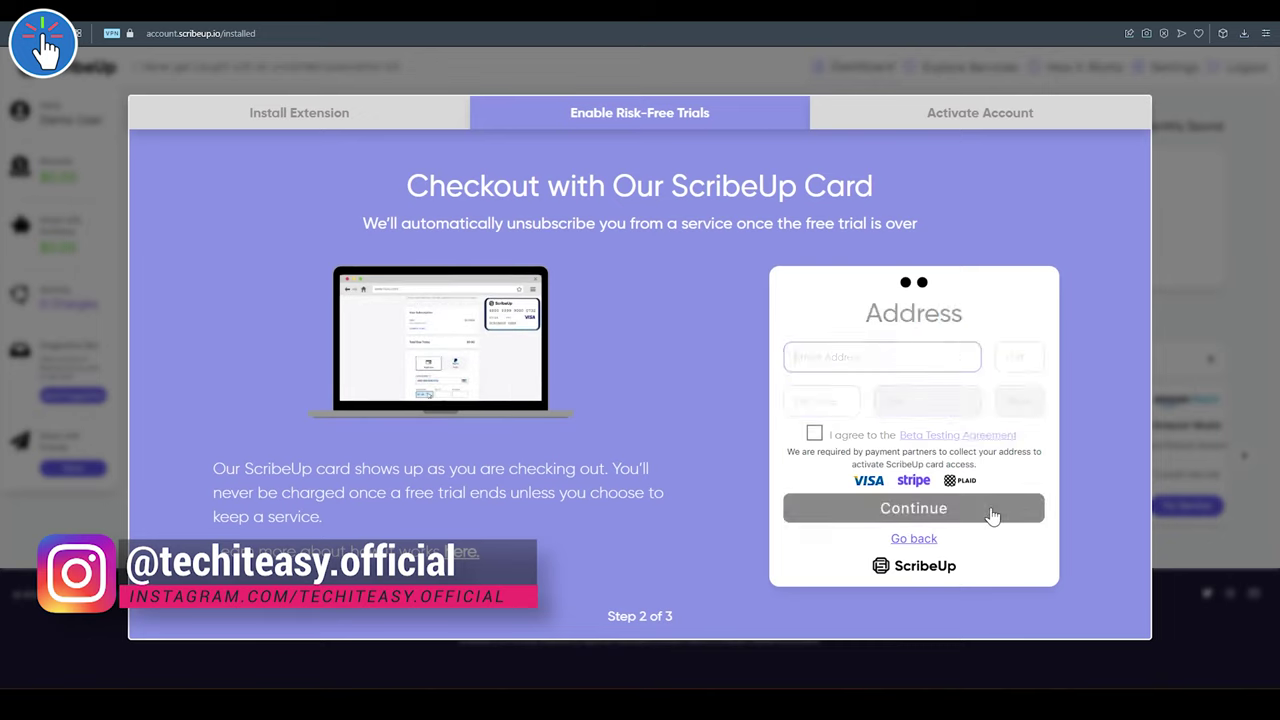
pyautogui.click(897, 356)
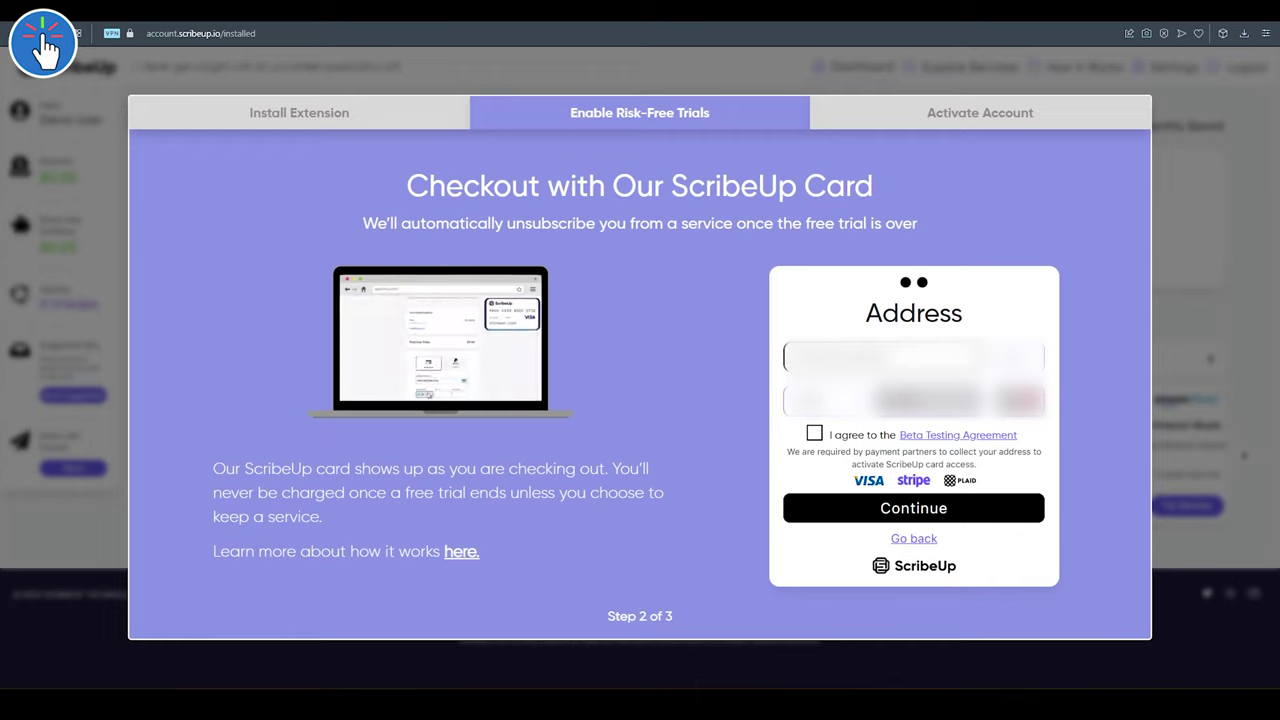
pyautogui.click(815, 434)
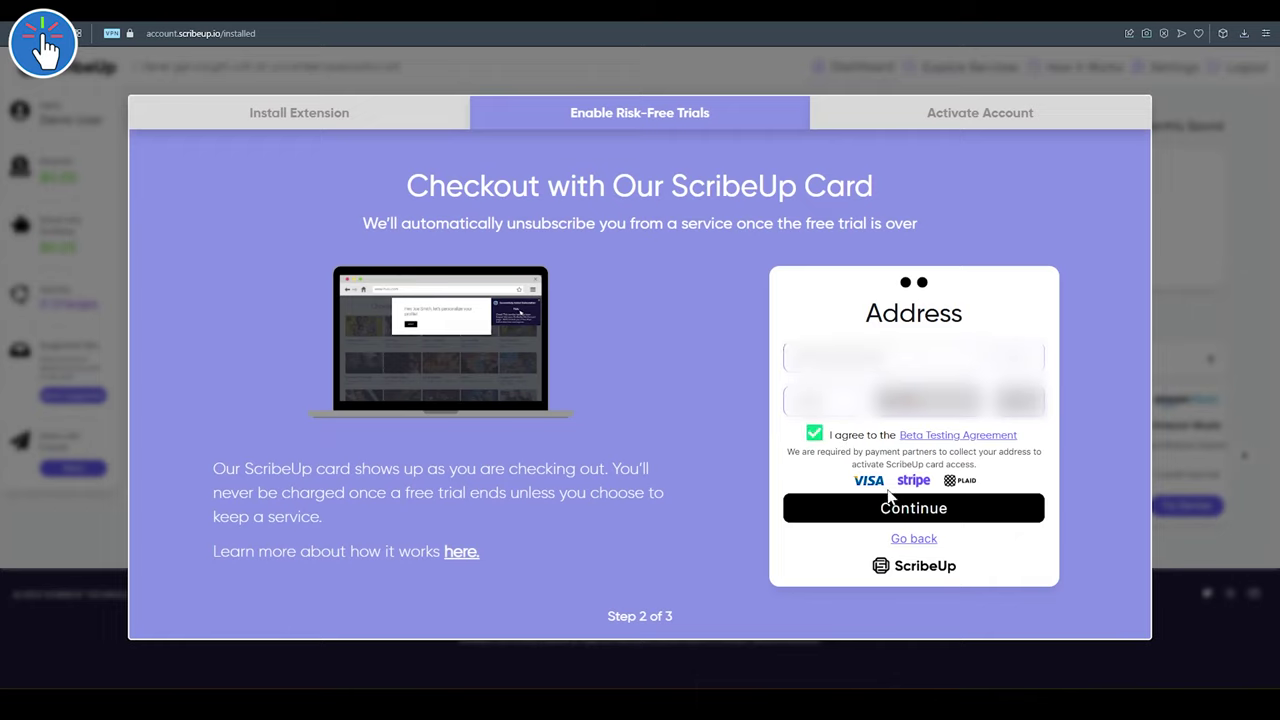
# - Submit the address, paste the emailed confirmation code, then choose 'Try a Risk-Free Trial Today'
pyautogui.click(950, 510)
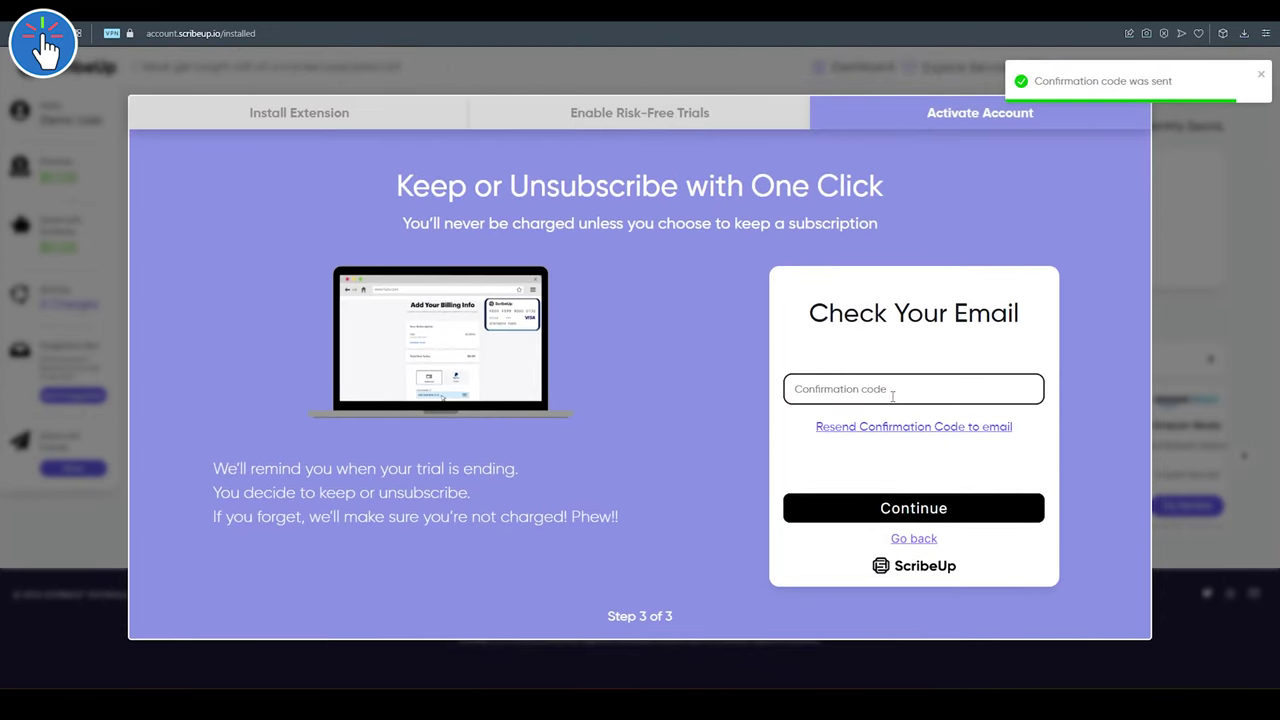
pyautogui.click(892, 390)
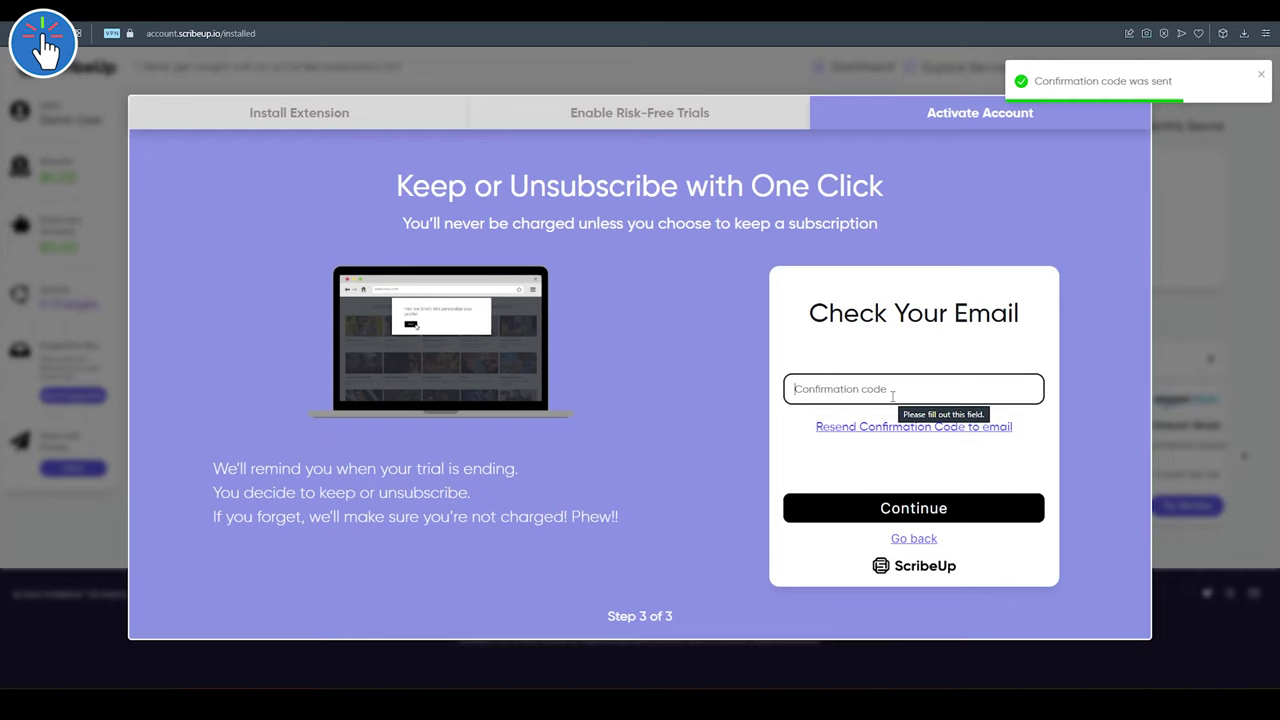
pyautogui.hotkey('ctrl', 'v')
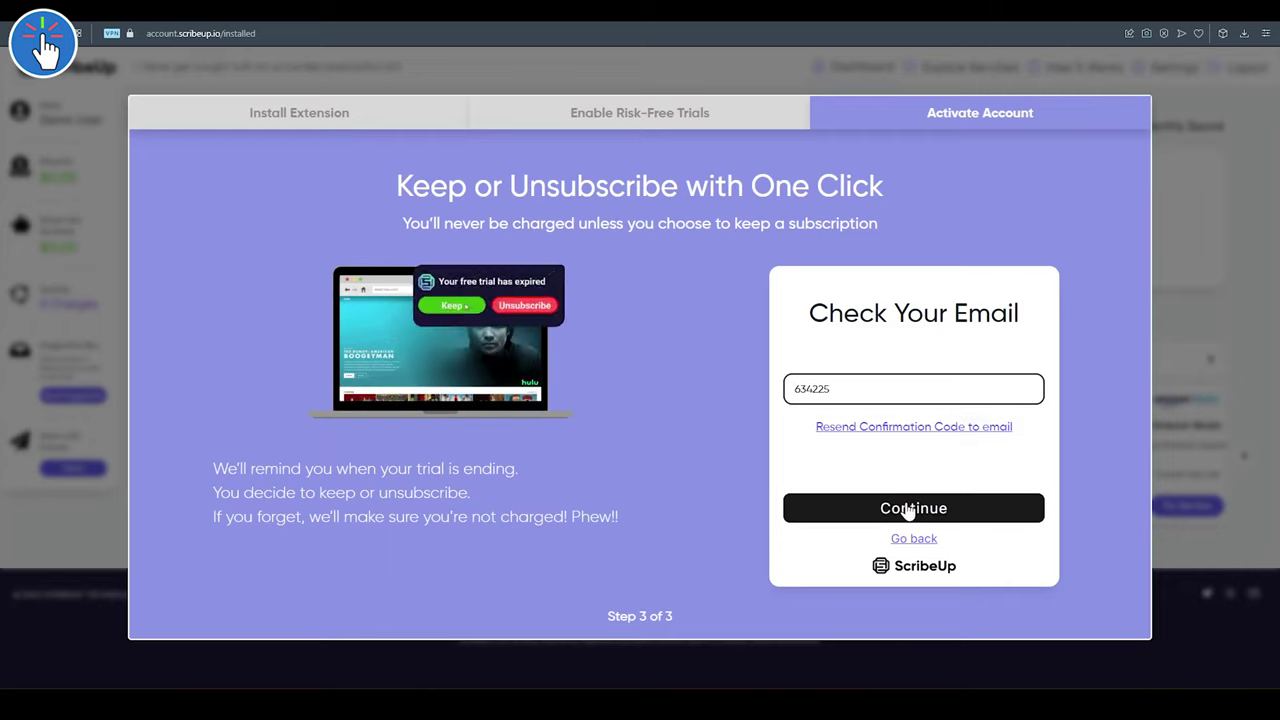
pyautogui.click(908, 509)
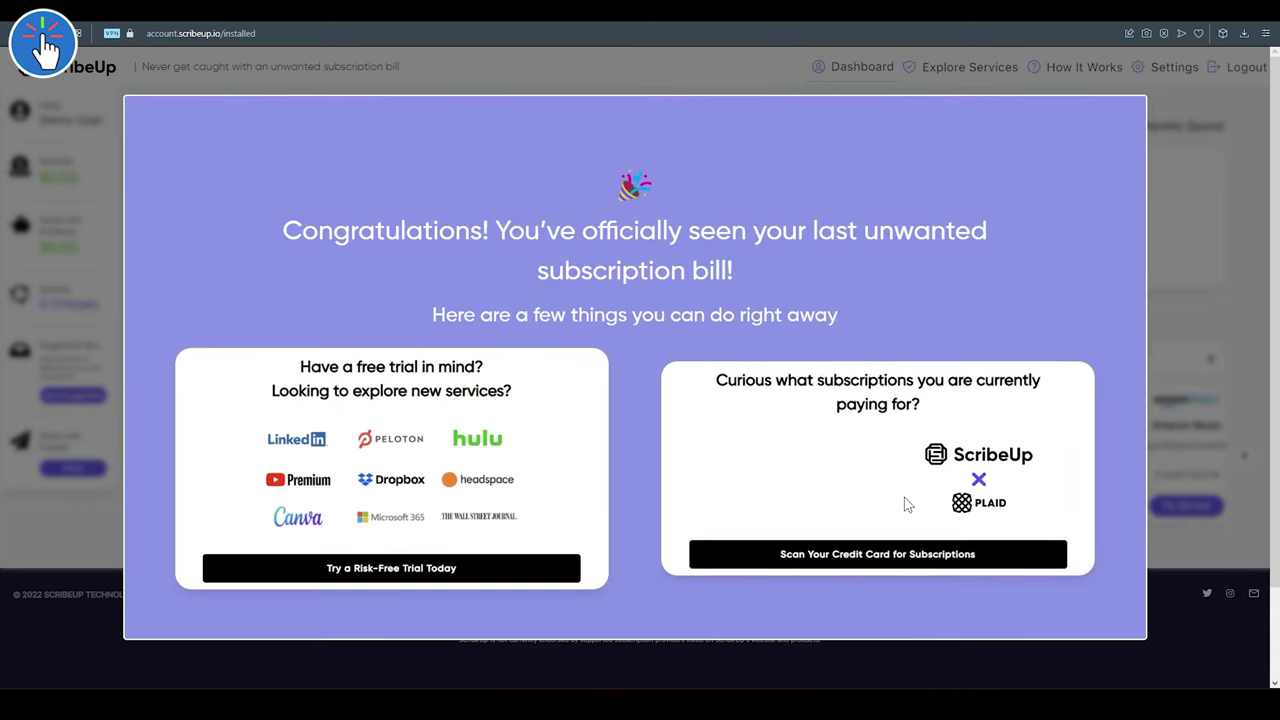
pyautogui.click(389, 570)
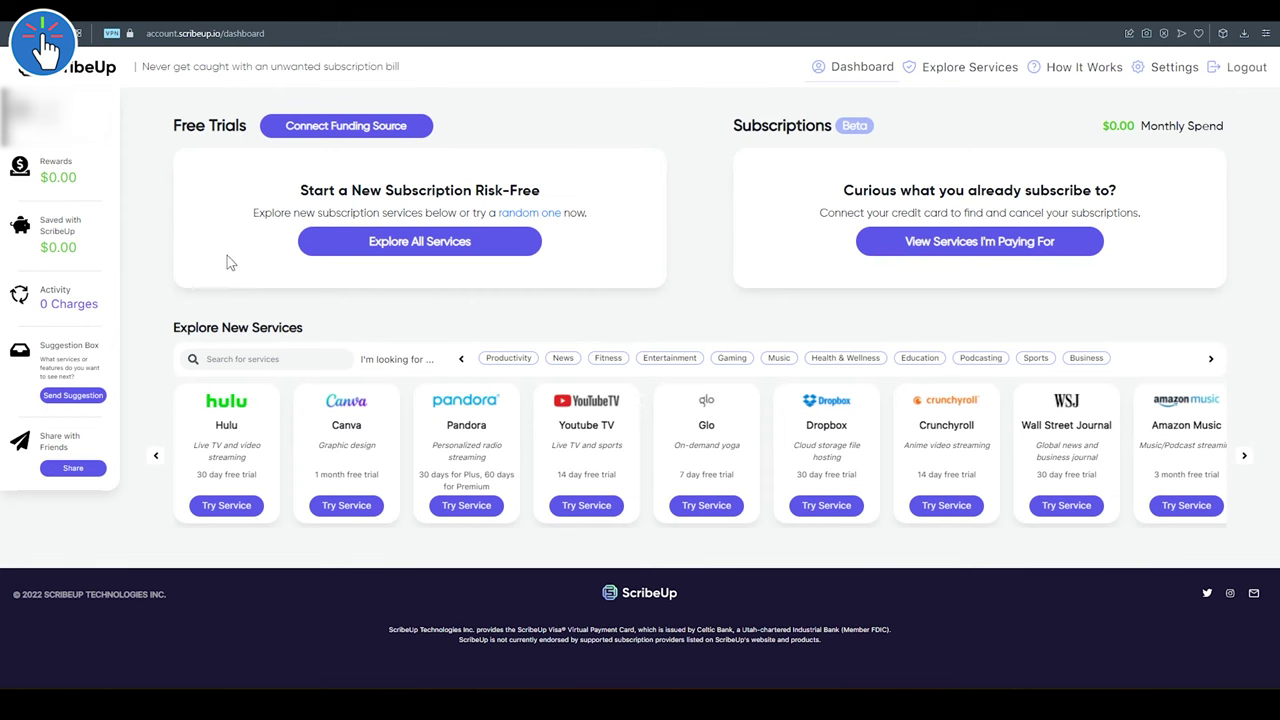
# - Zoom the dashboard to 125% and scroll to Explore New Services showing Canva's 1 month trial
pyautogui.hotkey('ctrl', '+')
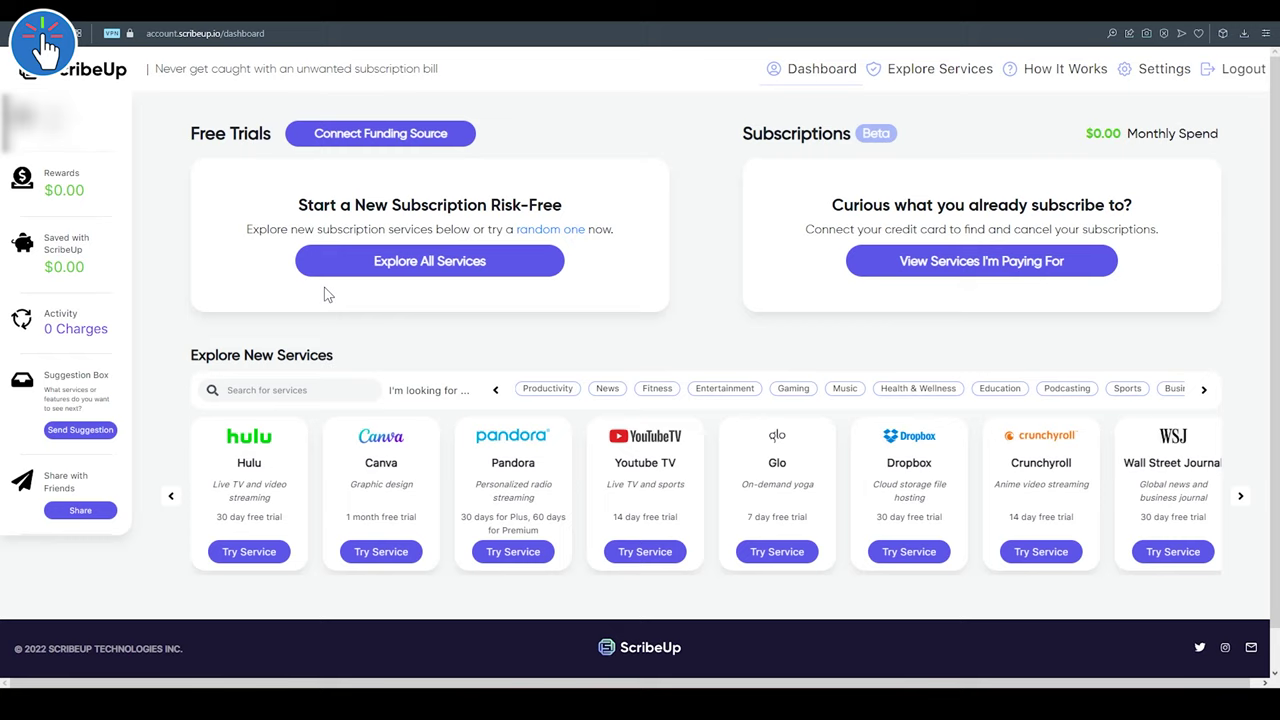
pyautogui.hotkey('ctrl', '+')
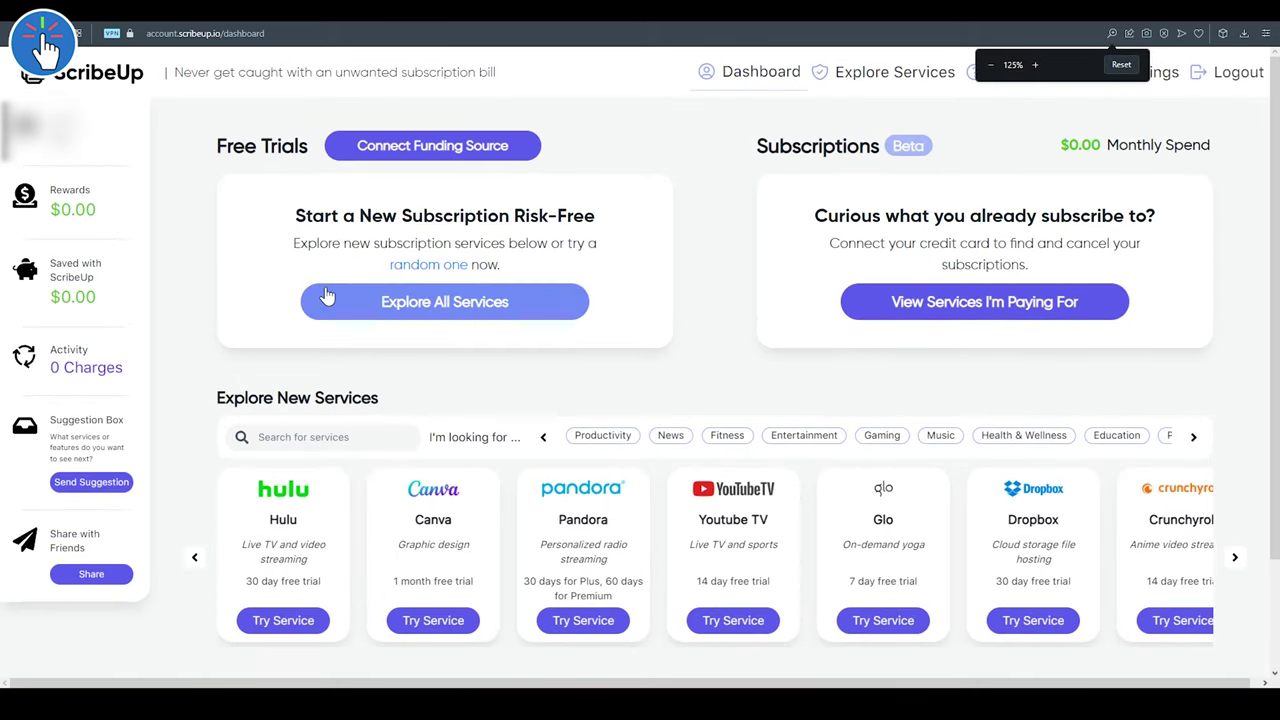
pyautogui.scroll(-2, 325, 296)
pyautogui.scroll(2, 325, 296)
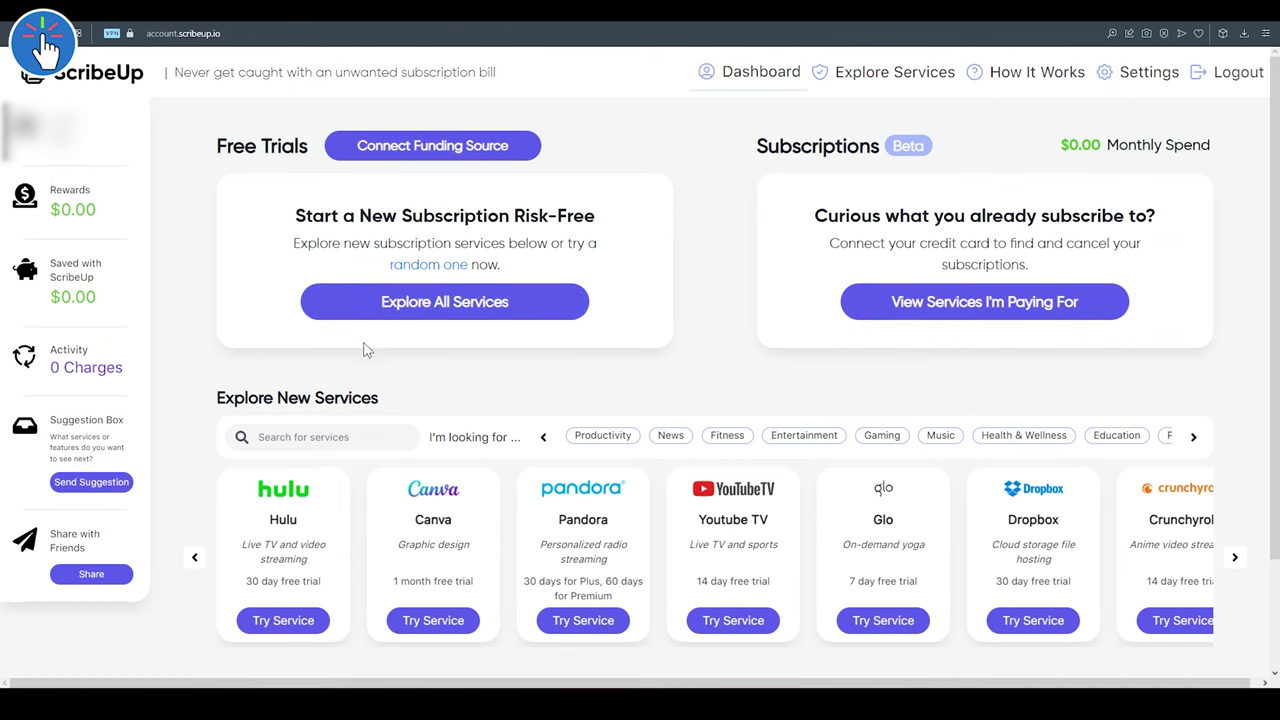
pyautogui.scroll(-2, 420, 375)
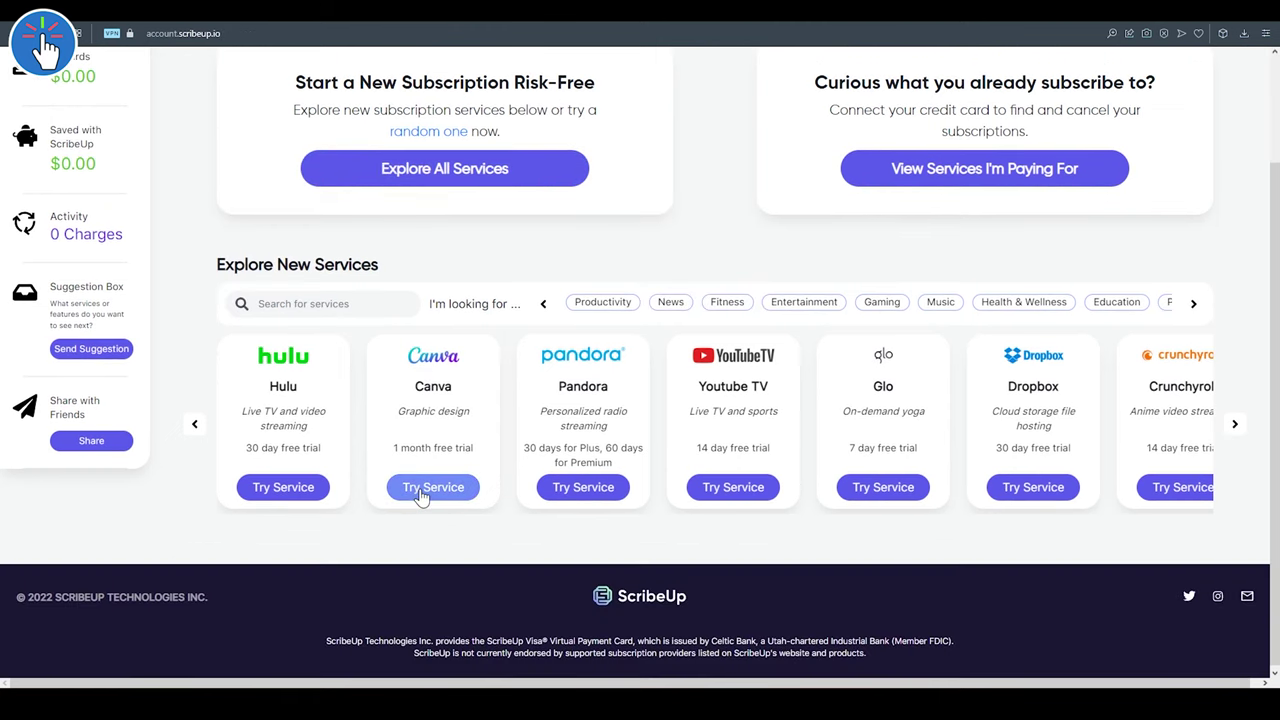
# - Open Canva's free trial from ScribeUp, activate it, and sign up to Canva with a Google account
pyautogui.click(422, 490)
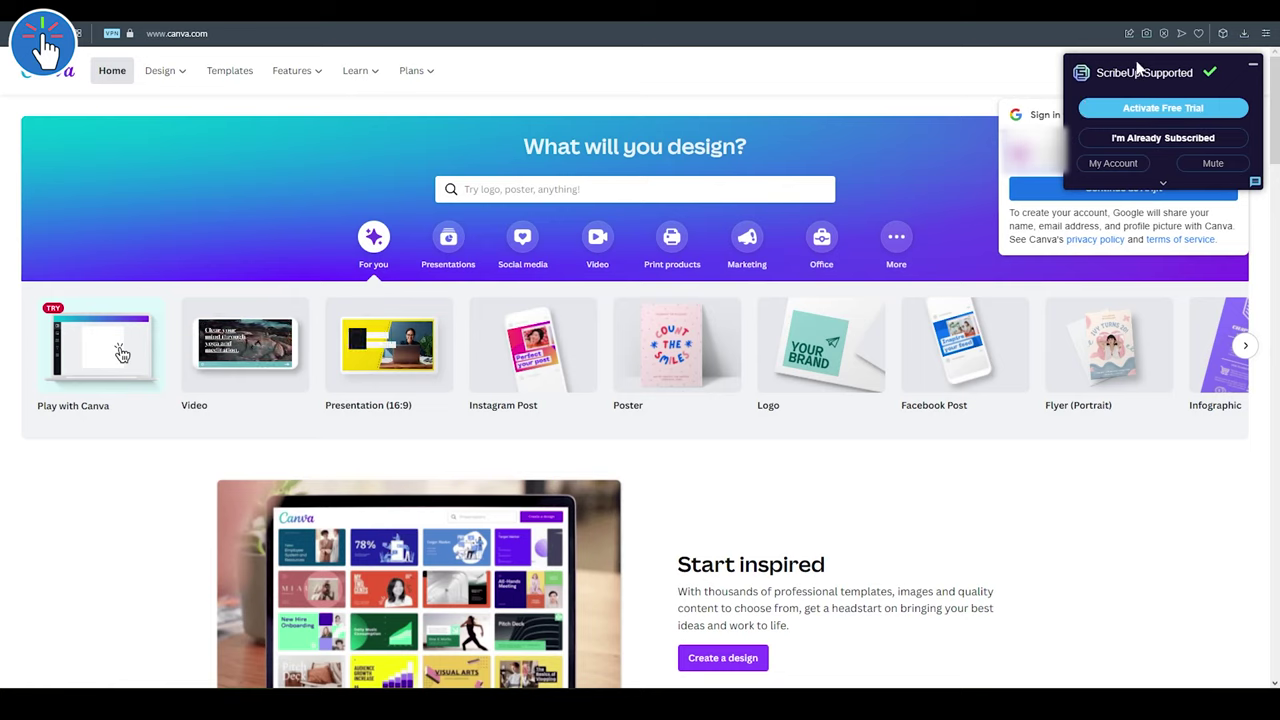
pyautogui.click(1252, 64)
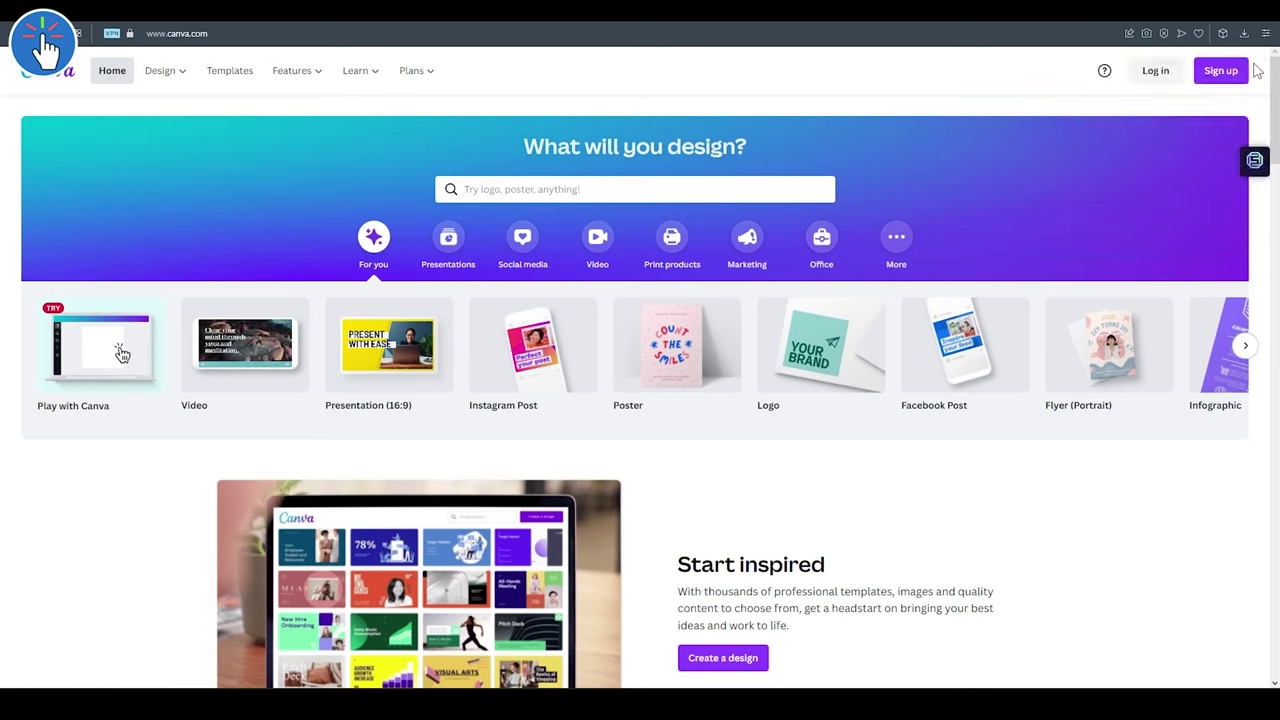
pyautogui.click(1252, 160)
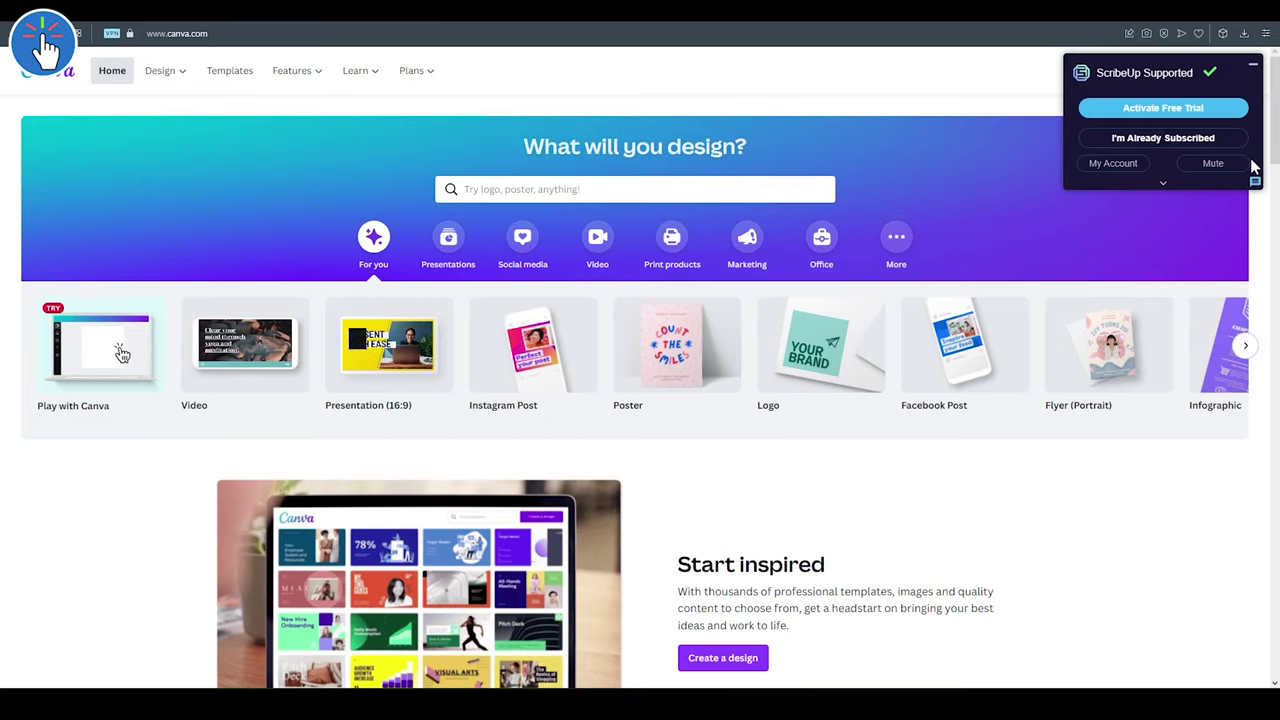
pyautogui.click(1160, 107)
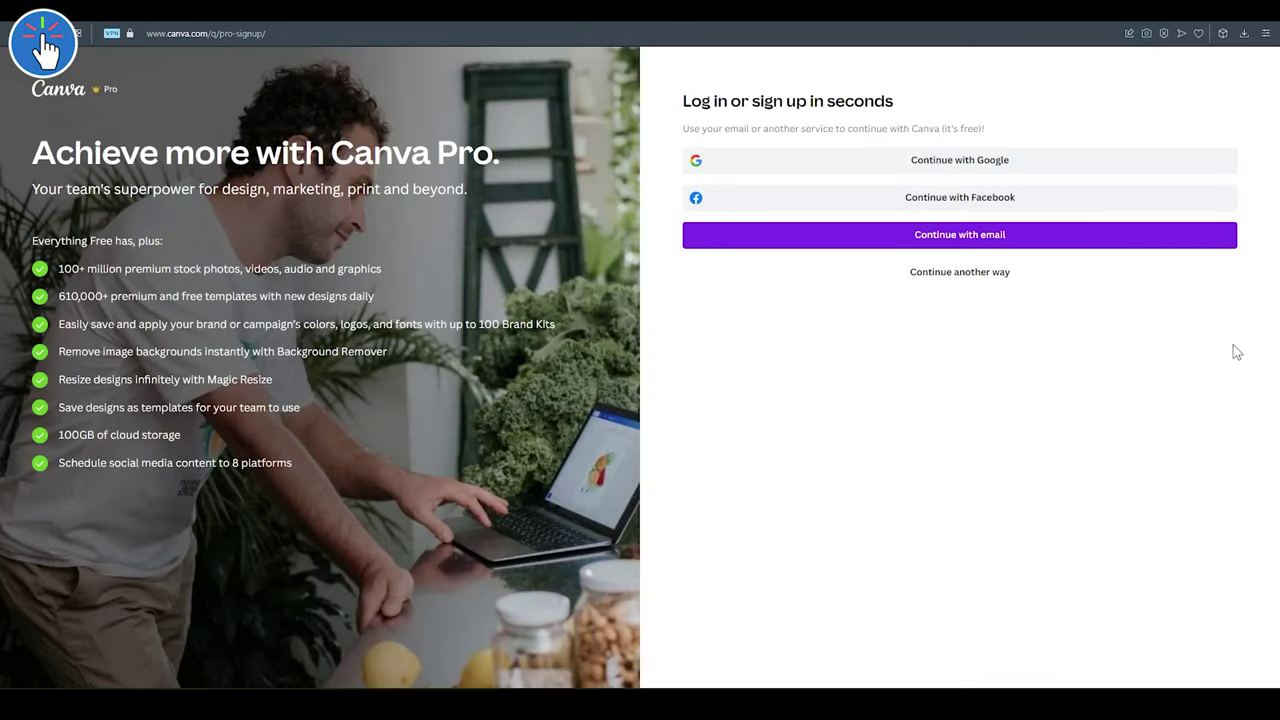
pyautogui.click(930, 165)
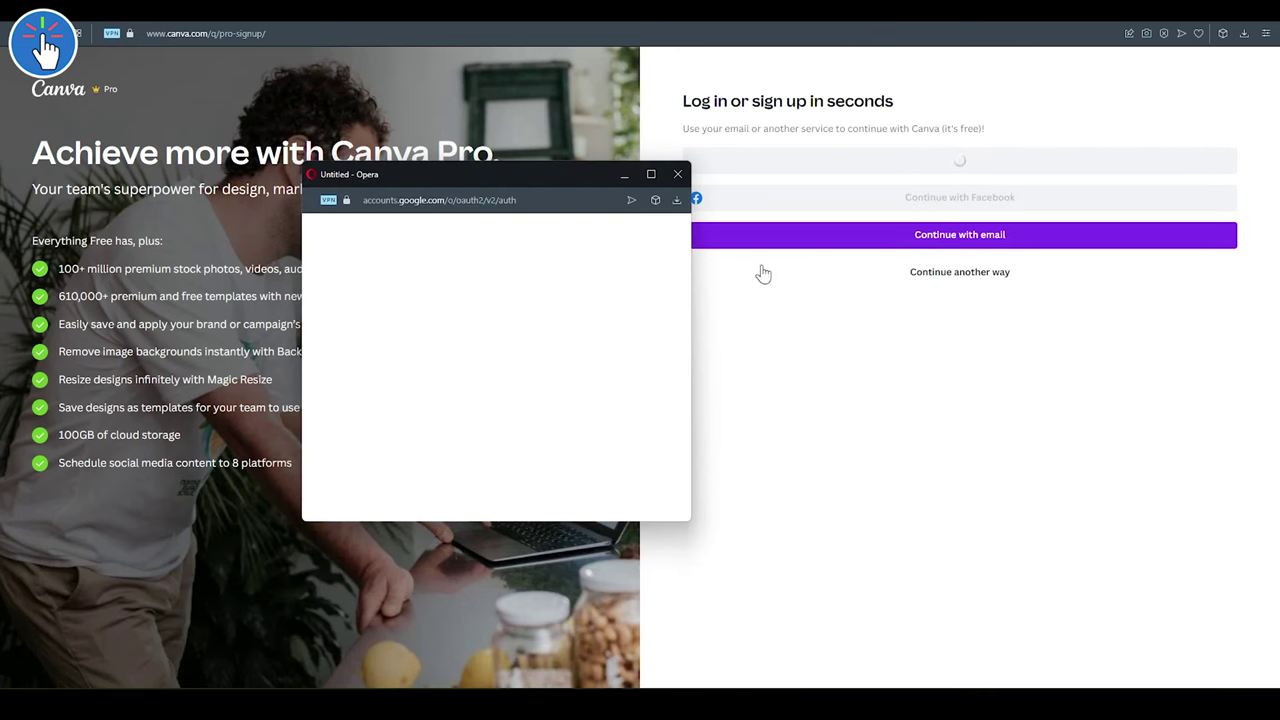
pyautogui.click(590, 375)
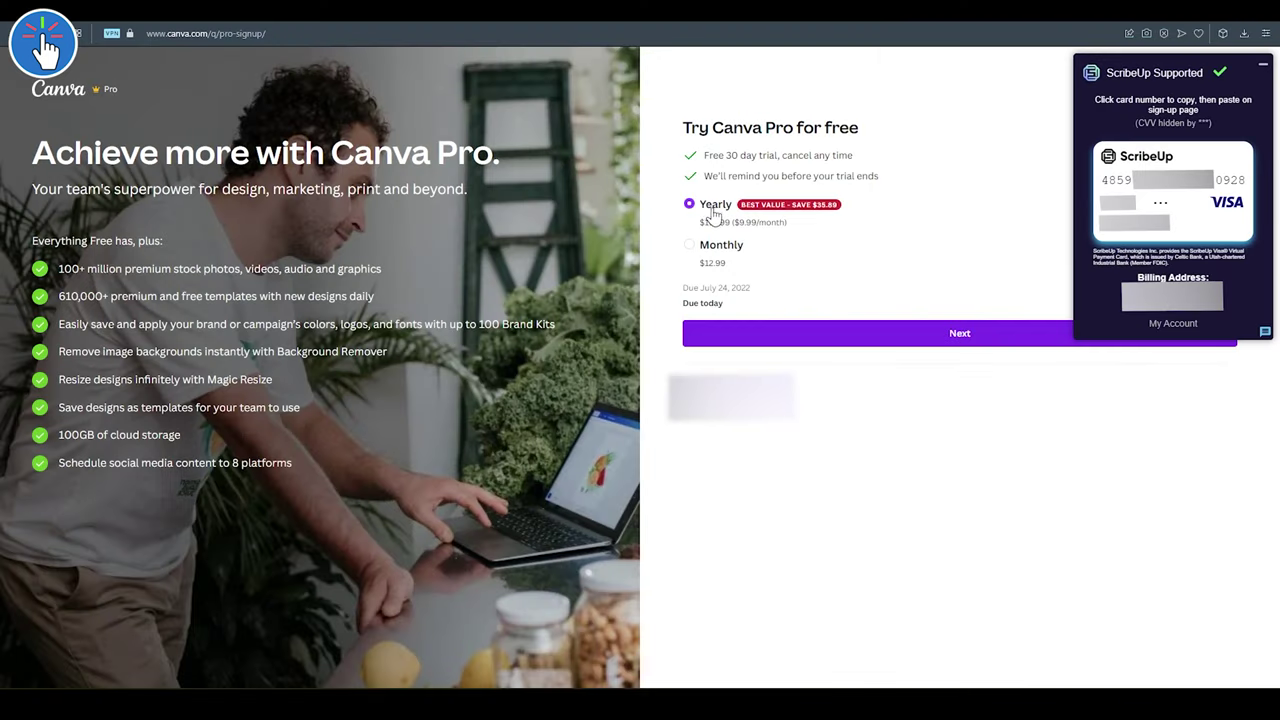
# - Keep the Yearly Canva Pro plan and choose to pay by credit or debit card
pyautogui.click(147, 411)
pyautogui.click(149, 327)
pyautogui.click(830, 341)
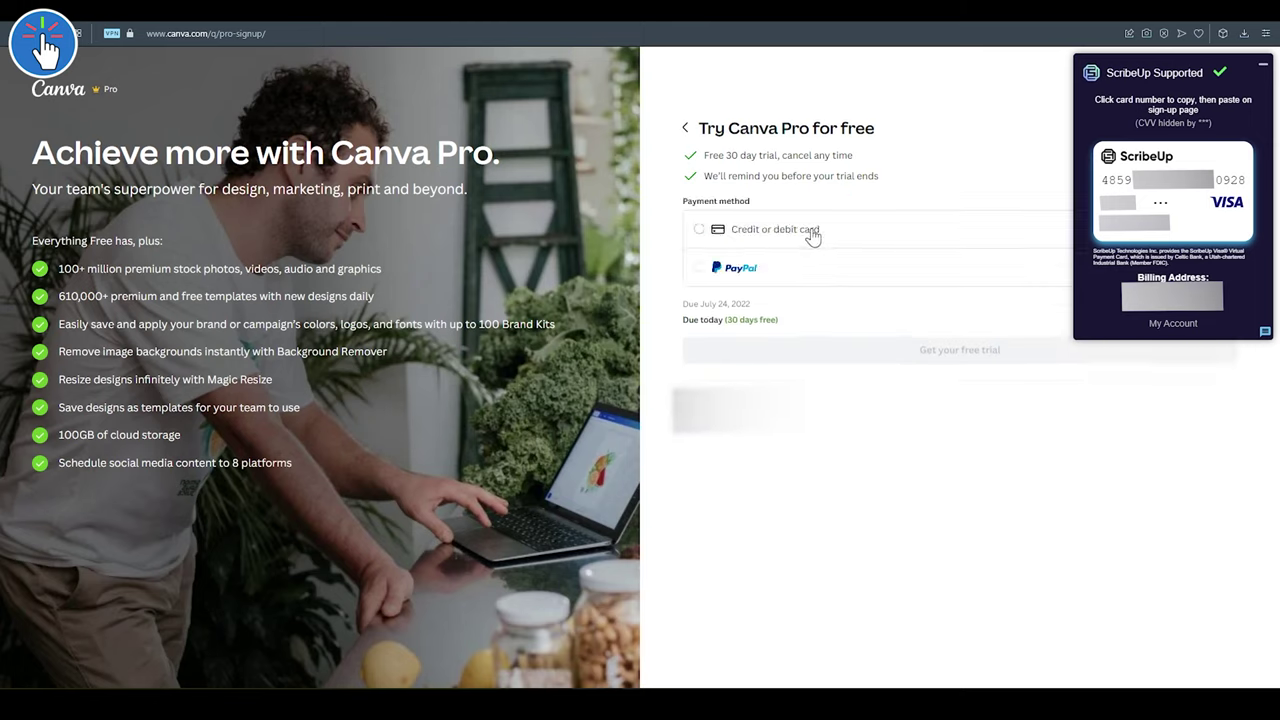
pyautogui.click(800, 231)
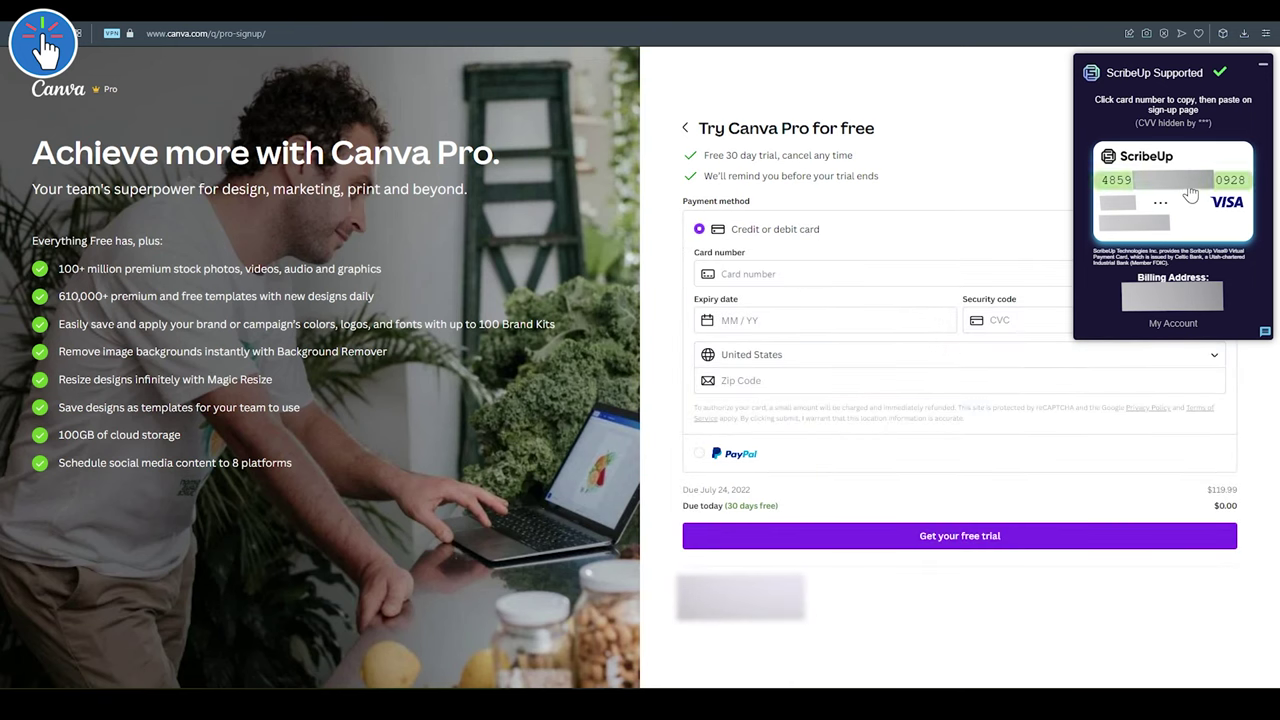
# - Paste the ScribeUp virtual card number and expiry date into Canva's payment form
pyautogui.click(1183, 194)
pyautogui.click(757, 277)
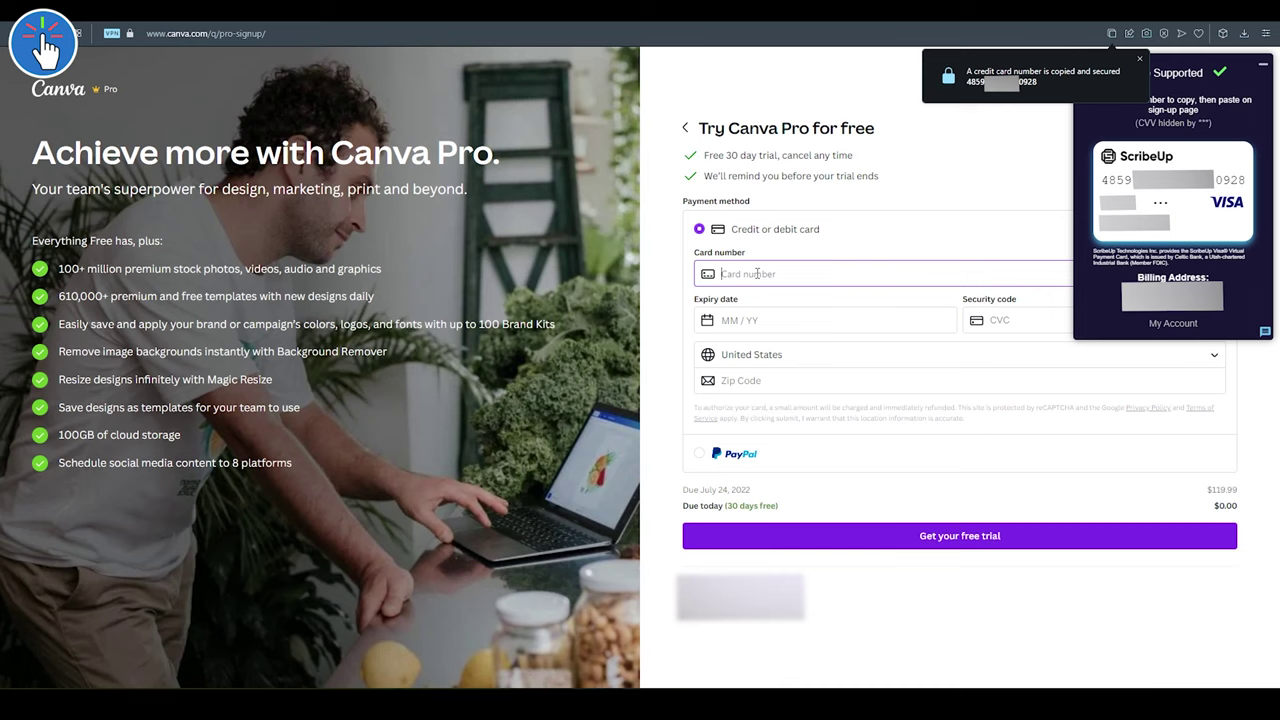
pyautogui.rightClick(757, 277)
pyautogui.click(805, 388)
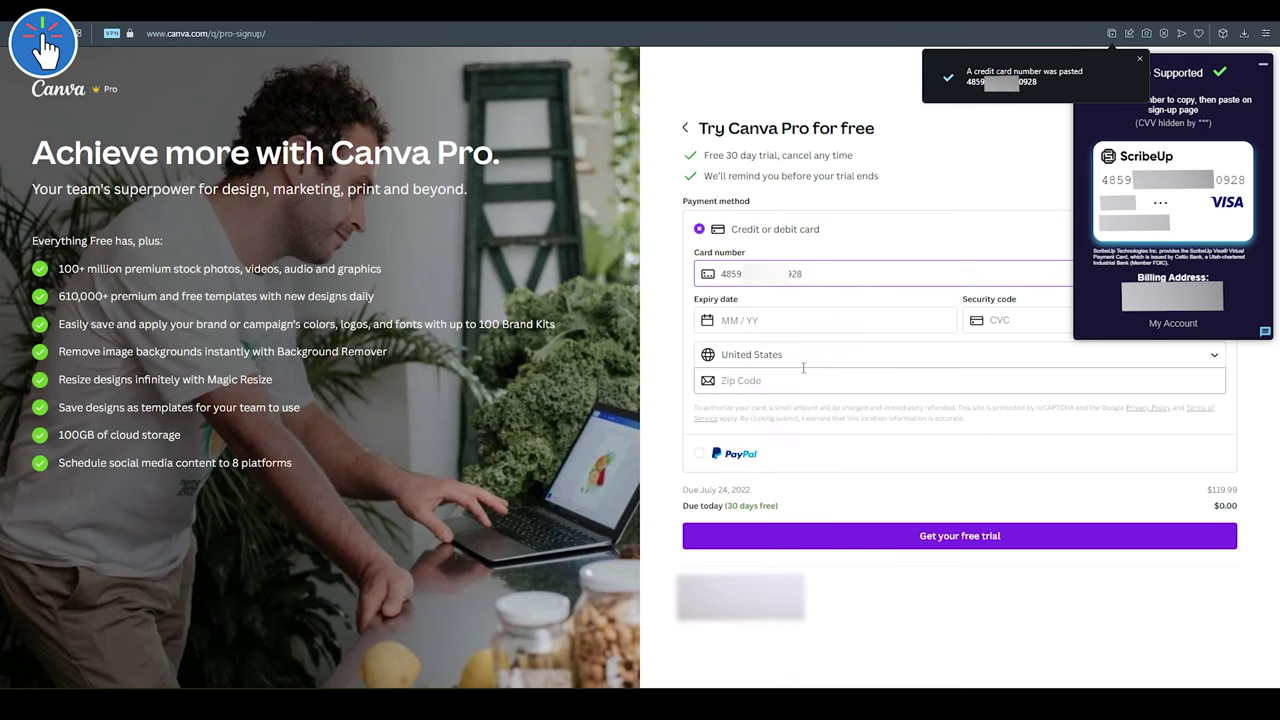
pyautogui.click(772, 323)
pyautogui.rightClick(772, 323)
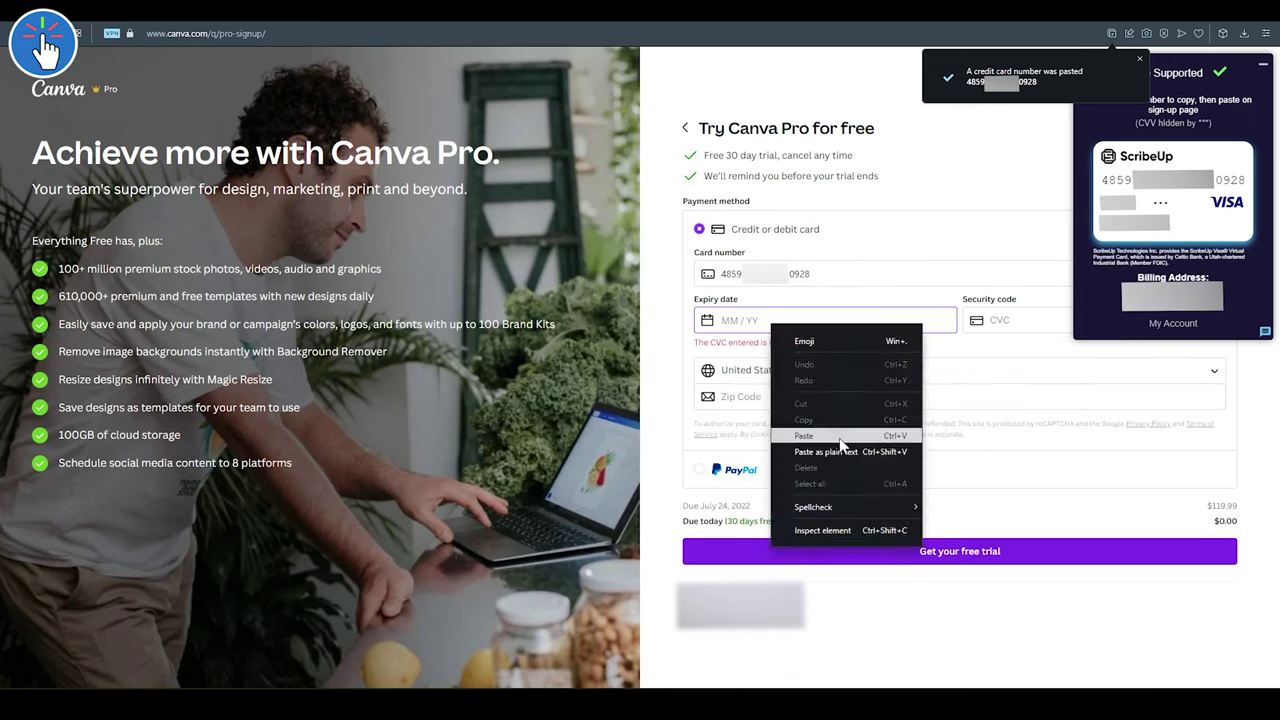
pyautogui.click(806, 434)
# - Paste the card's security code and billing zip code, then submit to get the free trial
pyautogui.click(1157, 211)
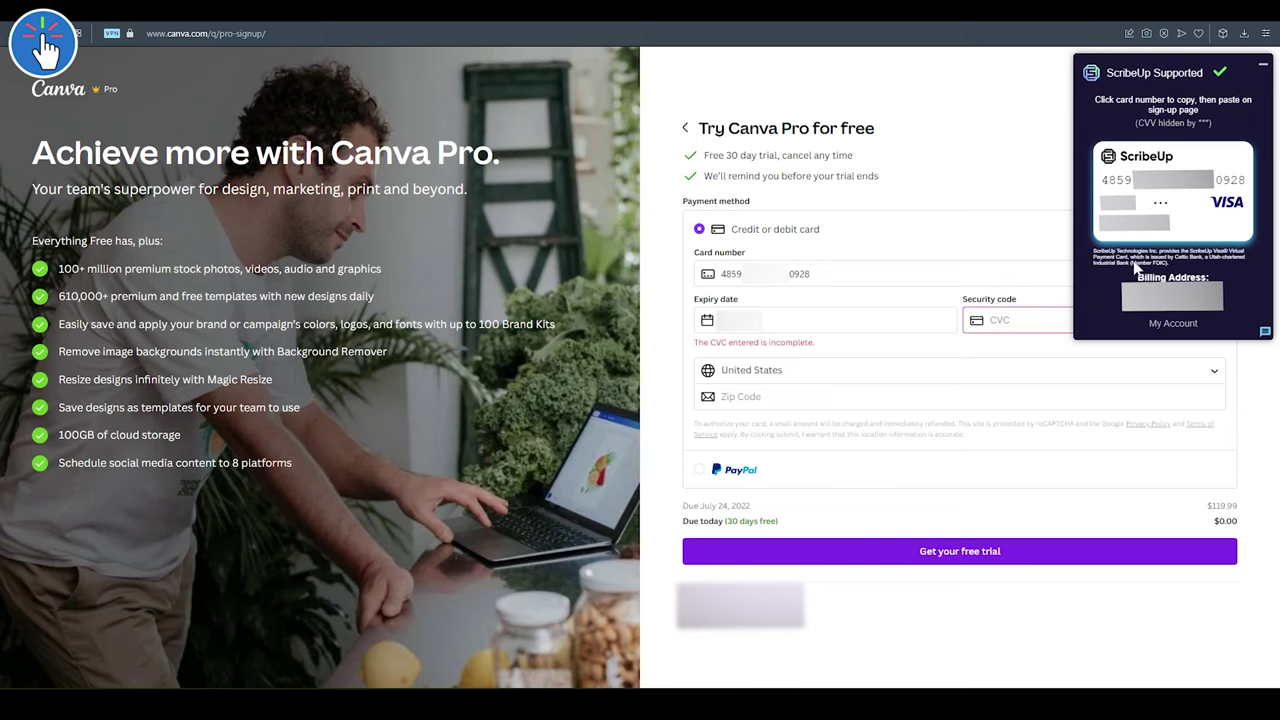
pyautogui.rightClick(1005, 320)
pyautogui.click(1033, 435)
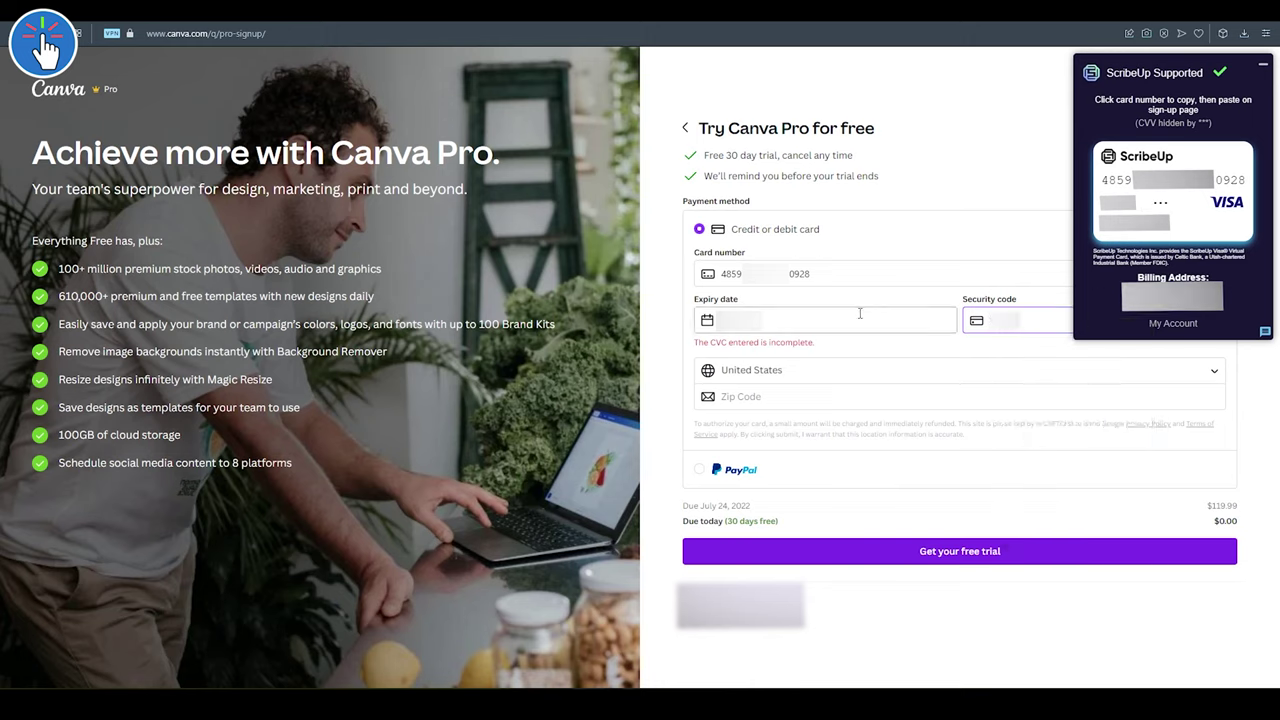
pyautogui.click(1172, 296)
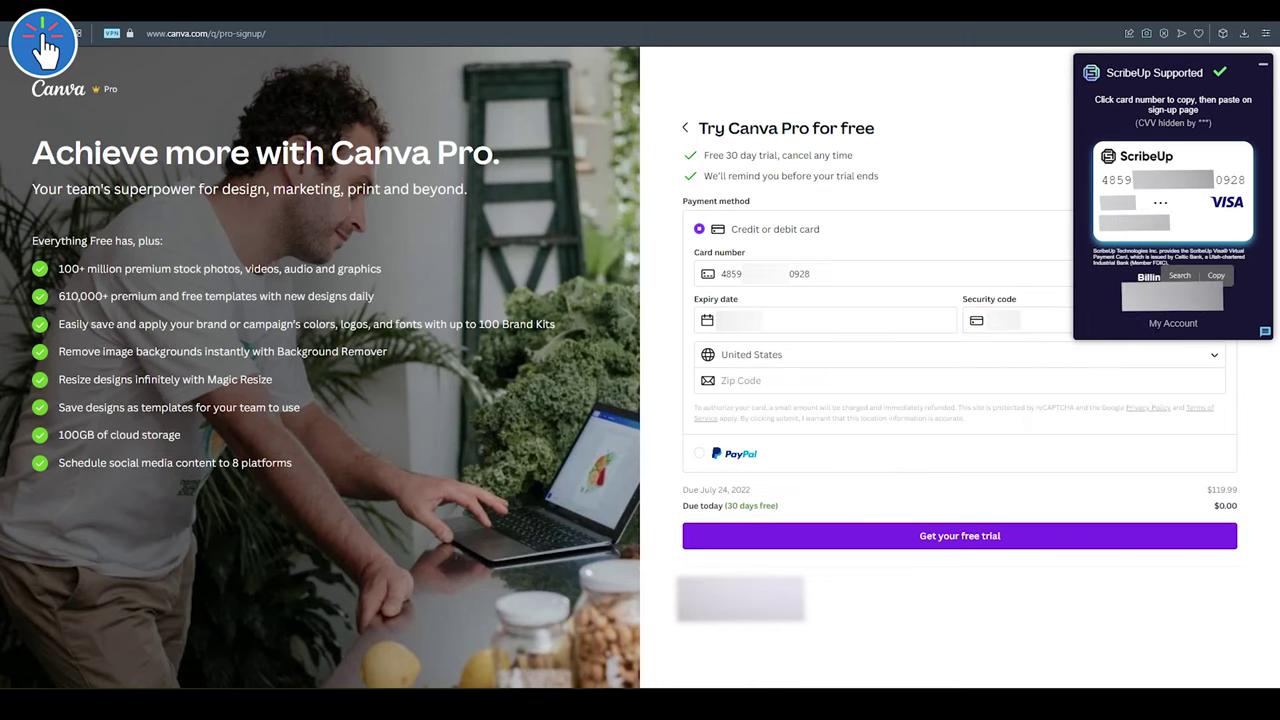
pyautogui.click(1216, 275)
pyautogui.click(812, 381)
pyautogui.rightClick(812, 384)
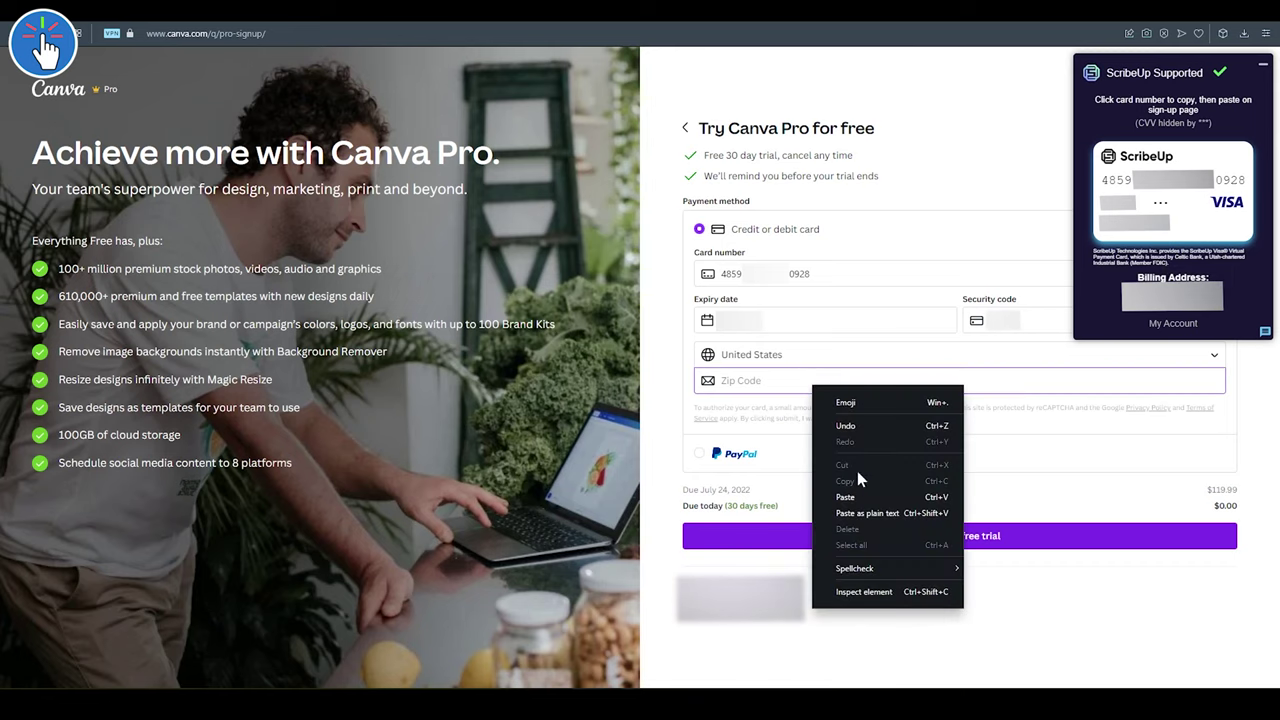
pyautogui.click(846, 497)
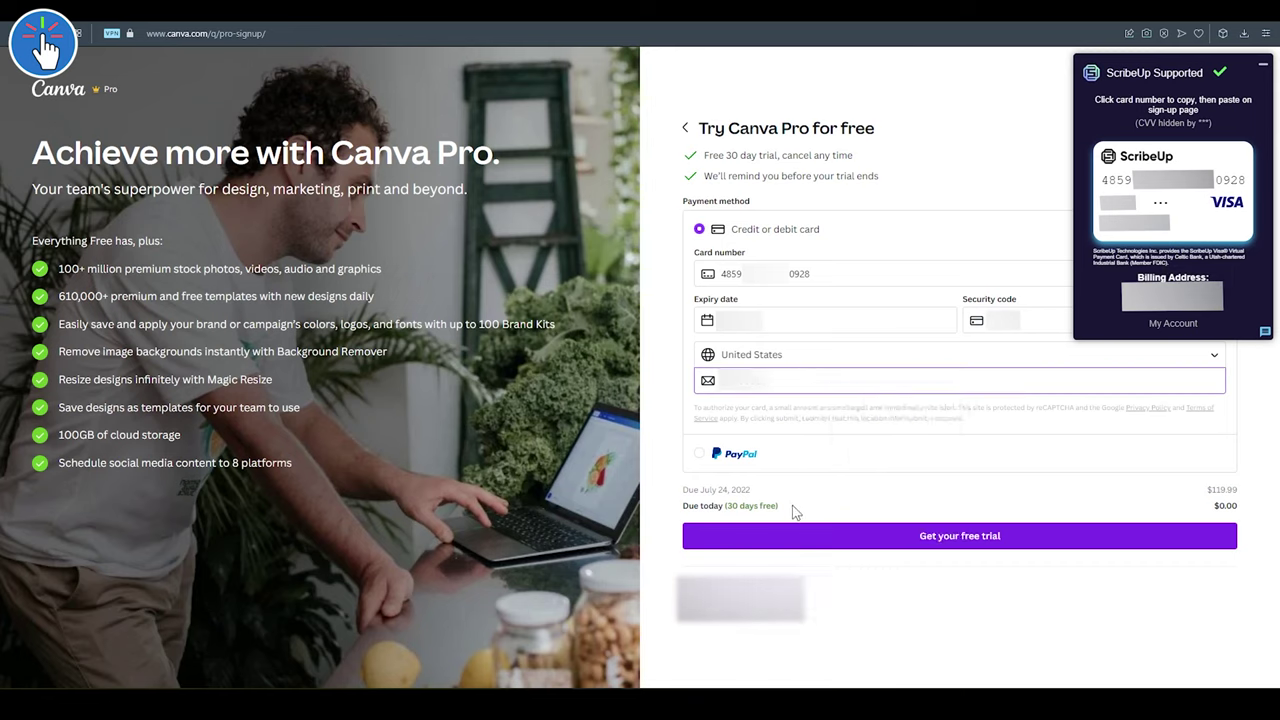
pyautogui.click(892, 542)
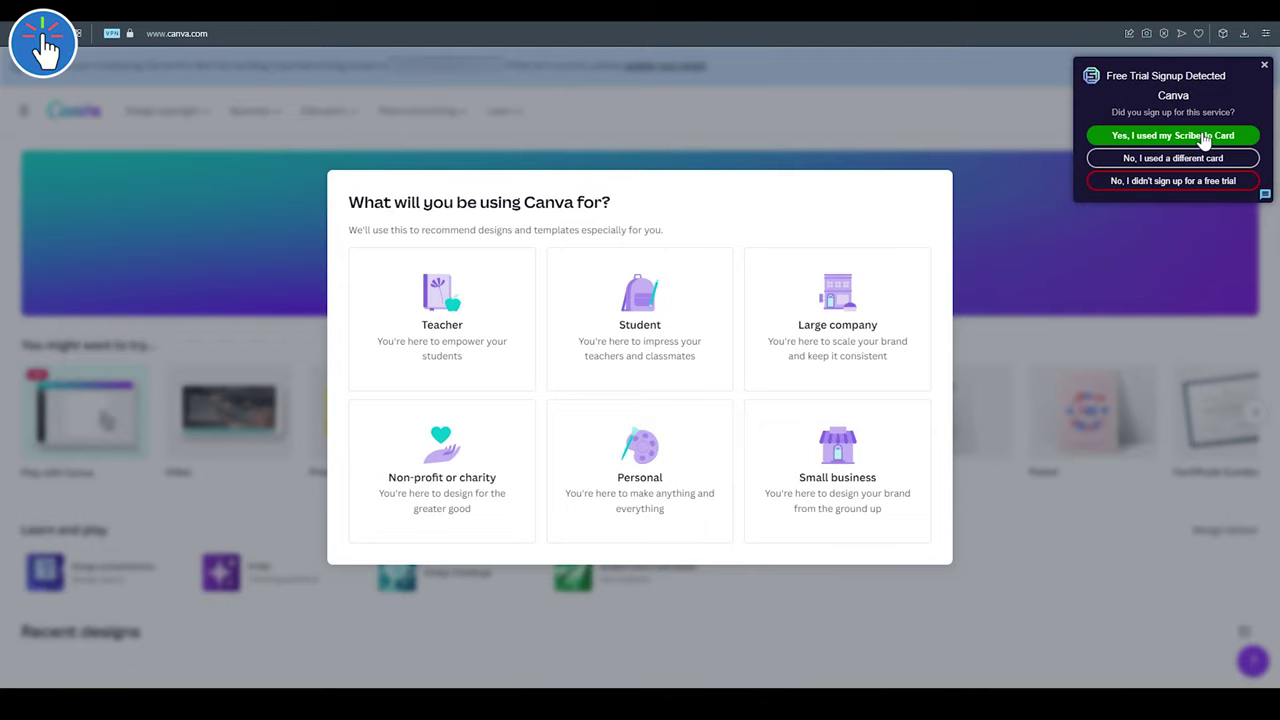
# - Confirm in the ScribeUp popup that the ScribeUp card paid for the Canva trial
pyautogui.click(1201, 135)
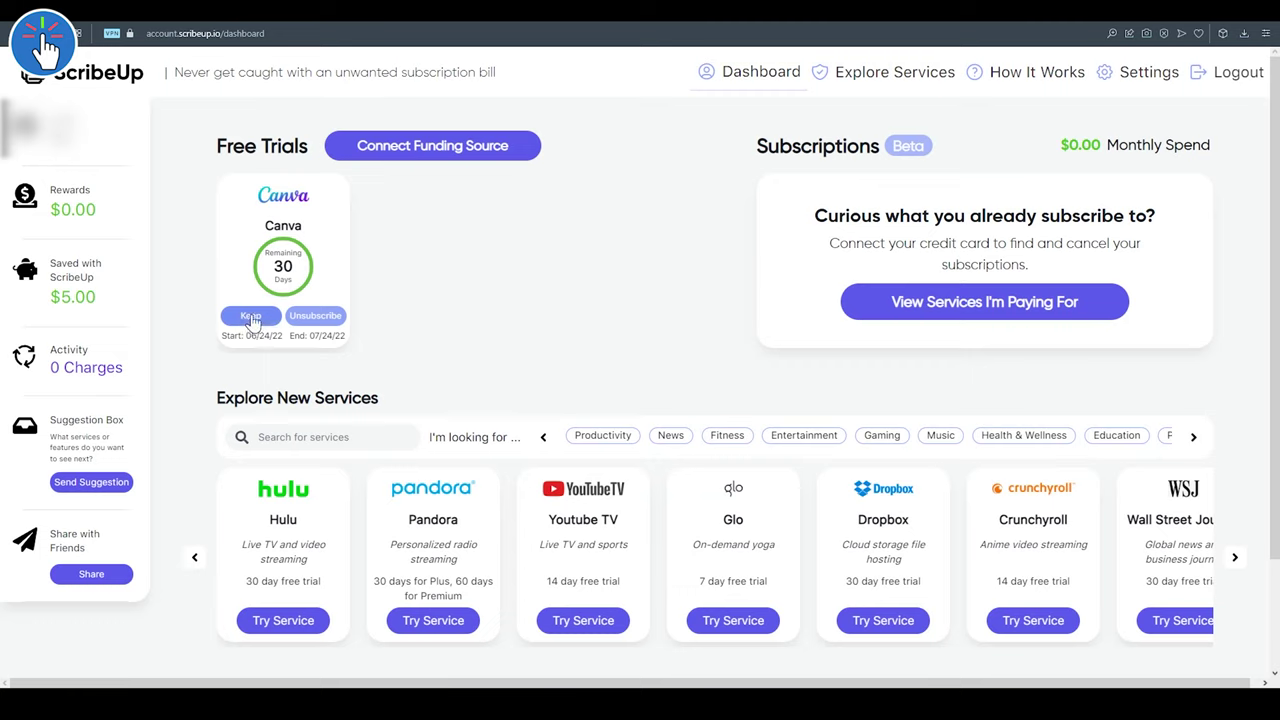
# - Choose to unsubscribe from the Canva trial and agree to connect funding through Plaid
pyautogui.click(330, 322)
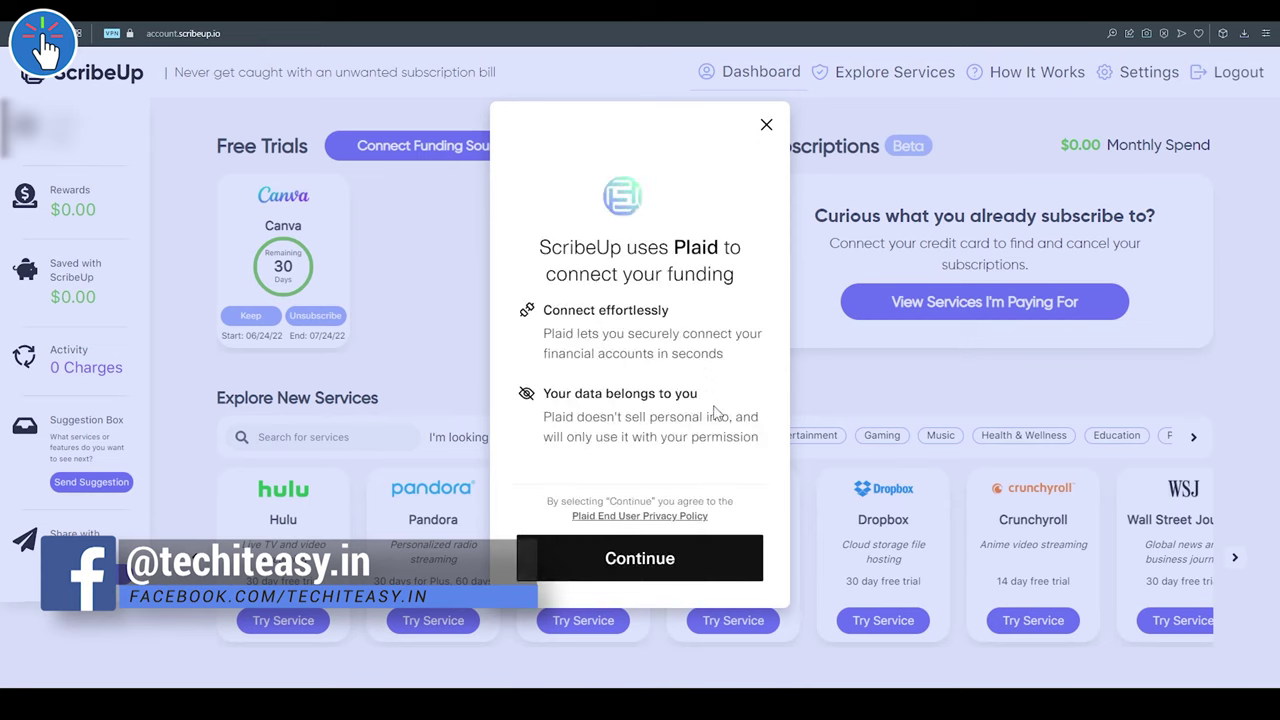
pyautogui.click(655, 565)
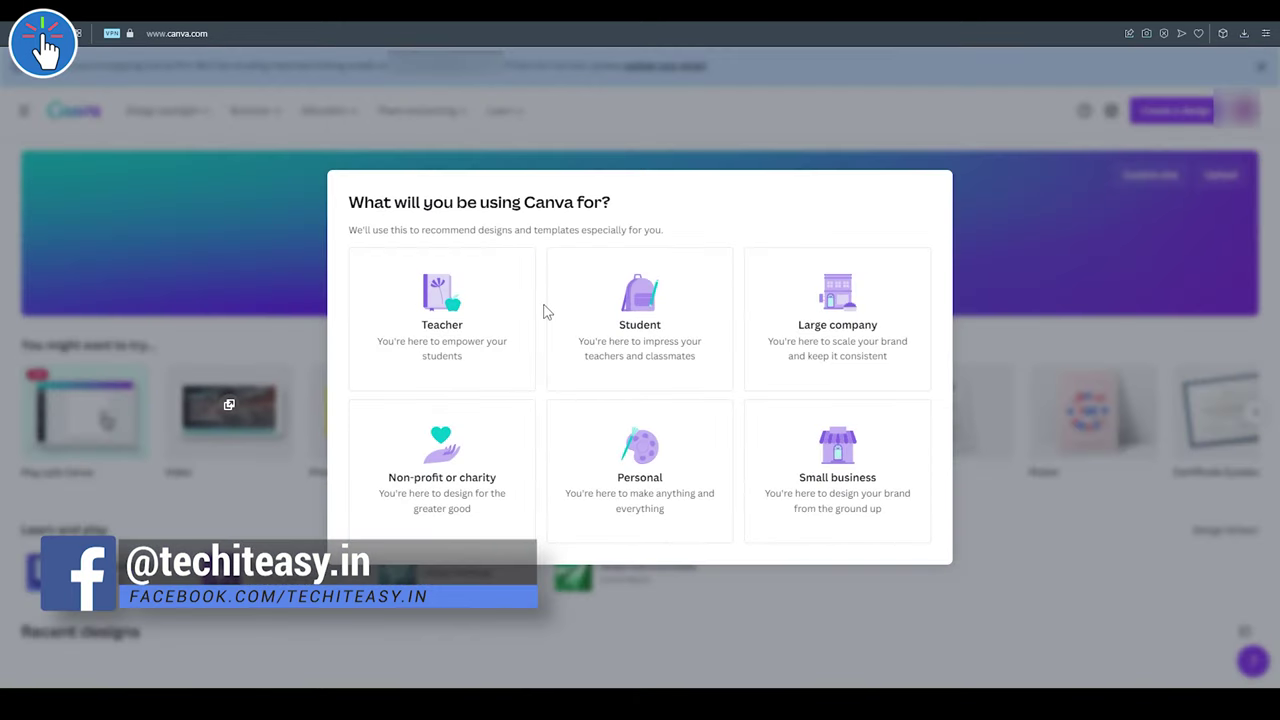
# - Pick Non-profit, skip onboarding, and view Billing & teams showing the Visa card and Pro trial
pyautogui.click(500, 482)
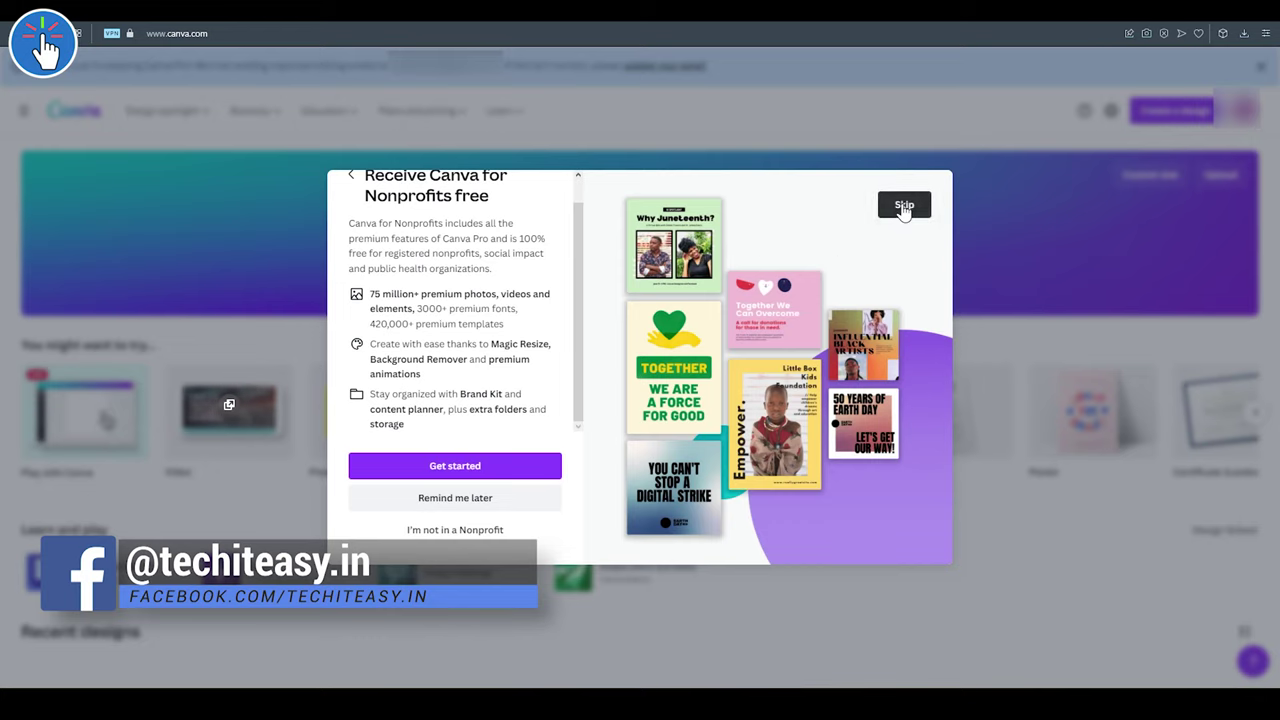
pyautogui.click(903, 204)
pyautogui.click(1235, 70)
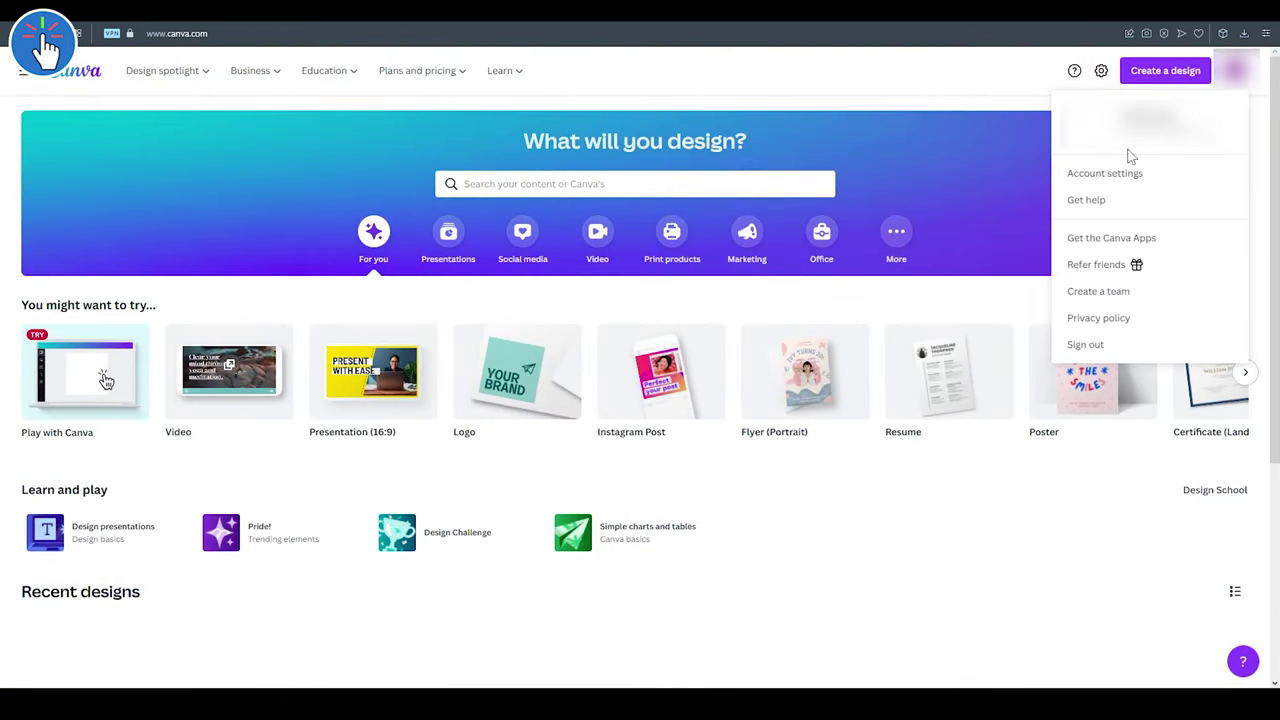
pyautogui.click(1098, 180)
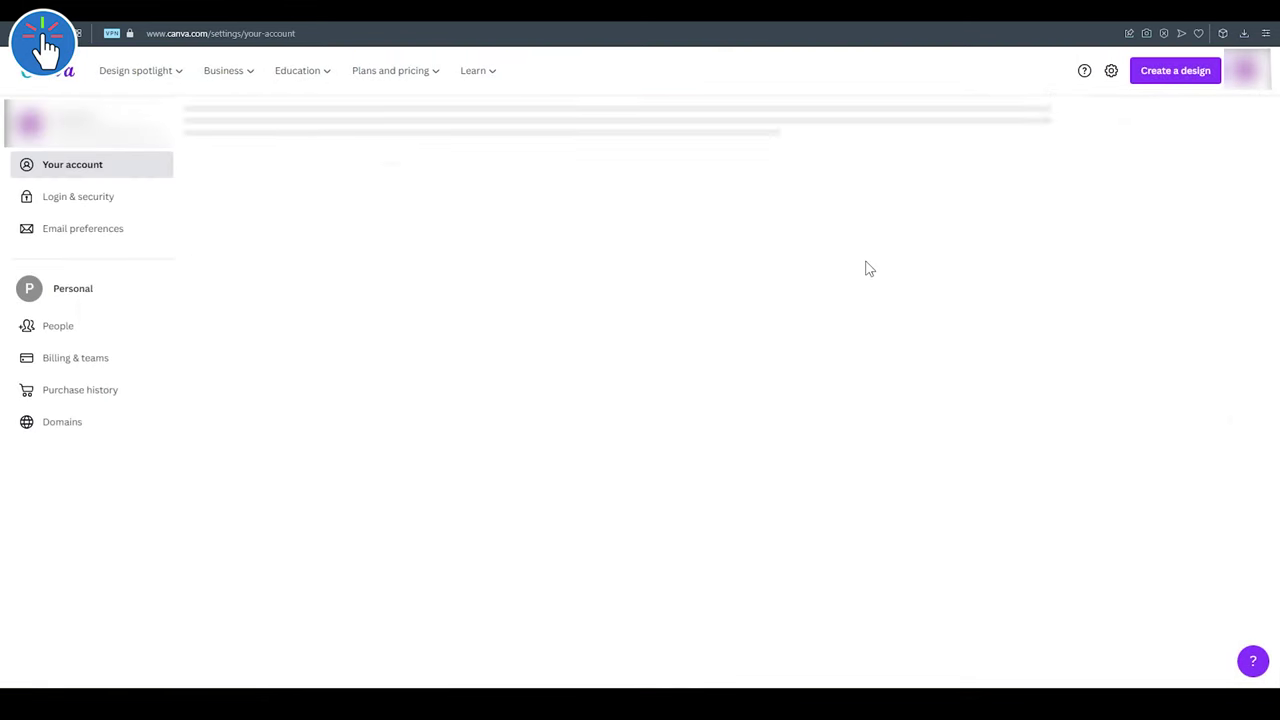
pyautogui.click(86, 361)
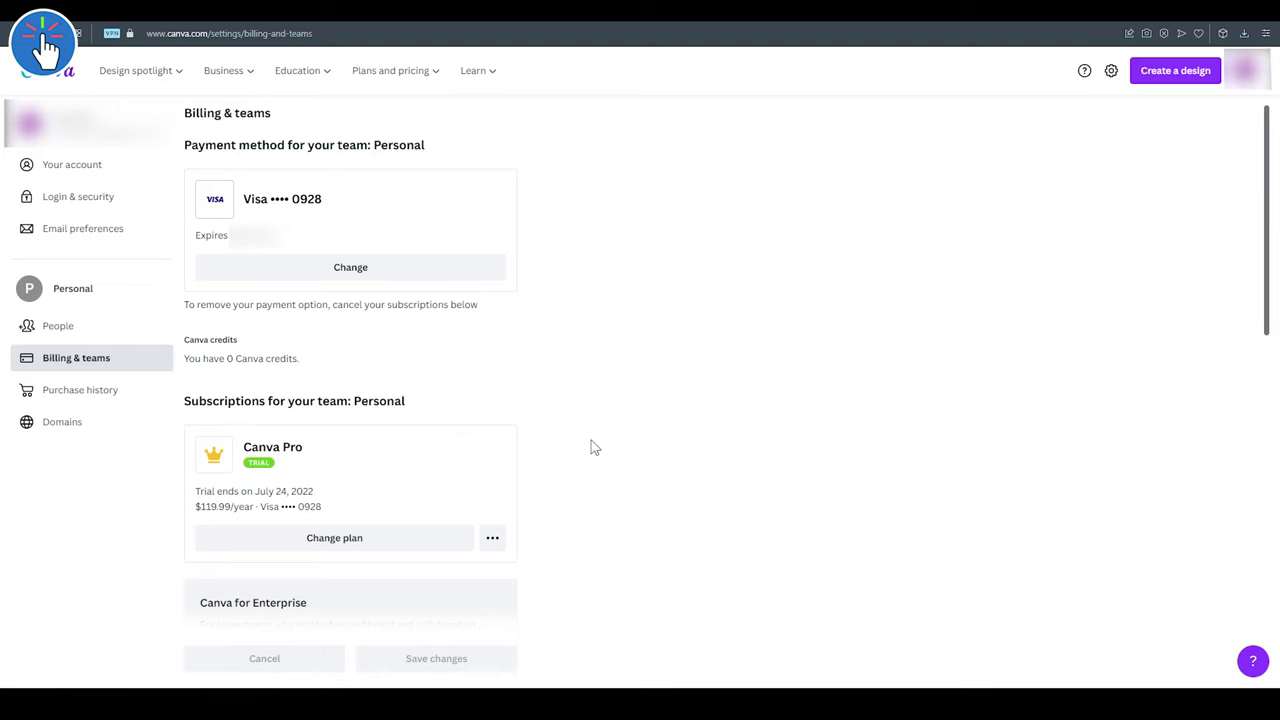
pyautogui.scroll(-3, 591, 440)
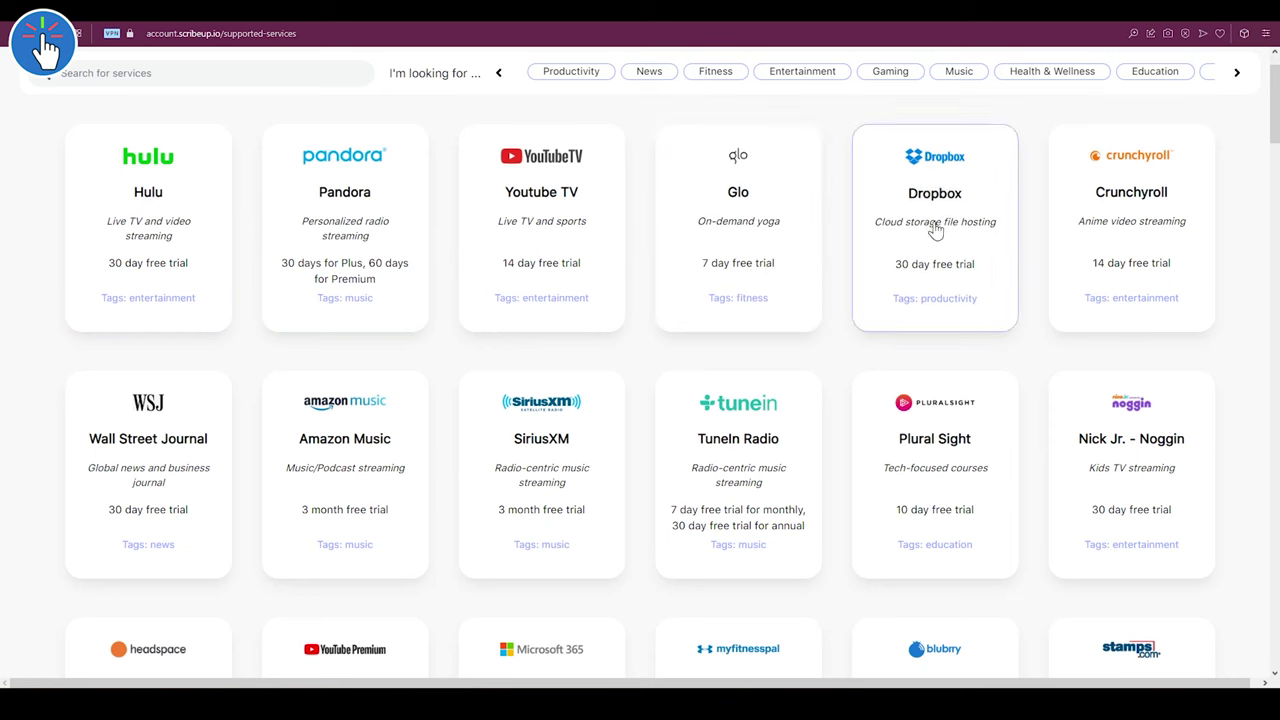
# - Scroll through ScribeUp's full catalog of supported free-trial services such as Hulu and Dropbox
pyautogui.scroll(-5, 1250, 415)
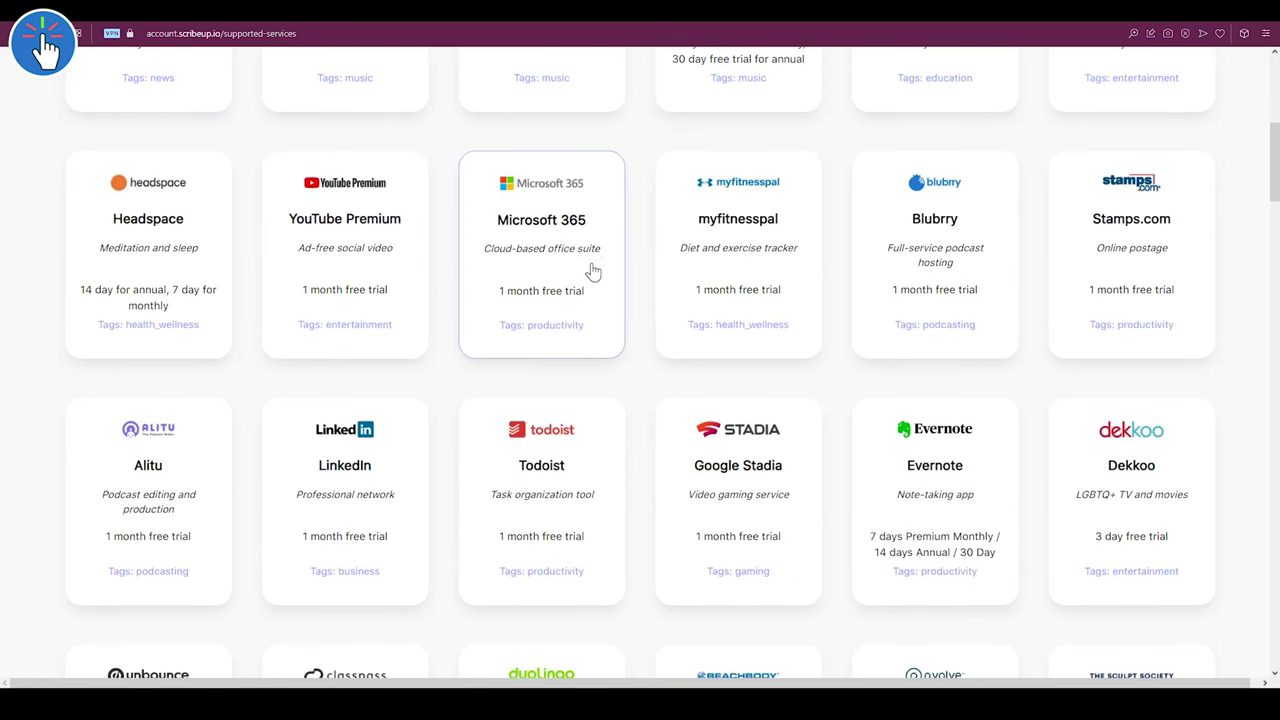
pyautogui.scroll(-1, 640, 407)
pyautogui.scroll(-3, 640, 405)
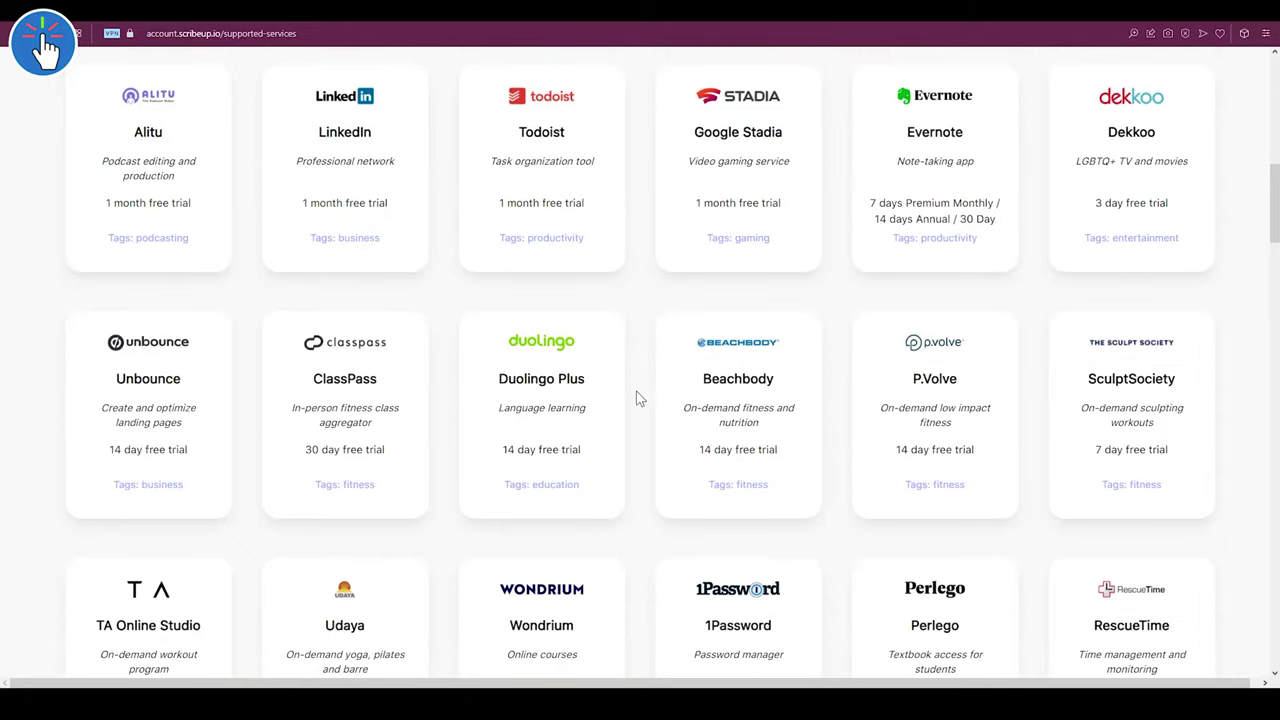
pyautogui.scroll(-5, 640, 400)
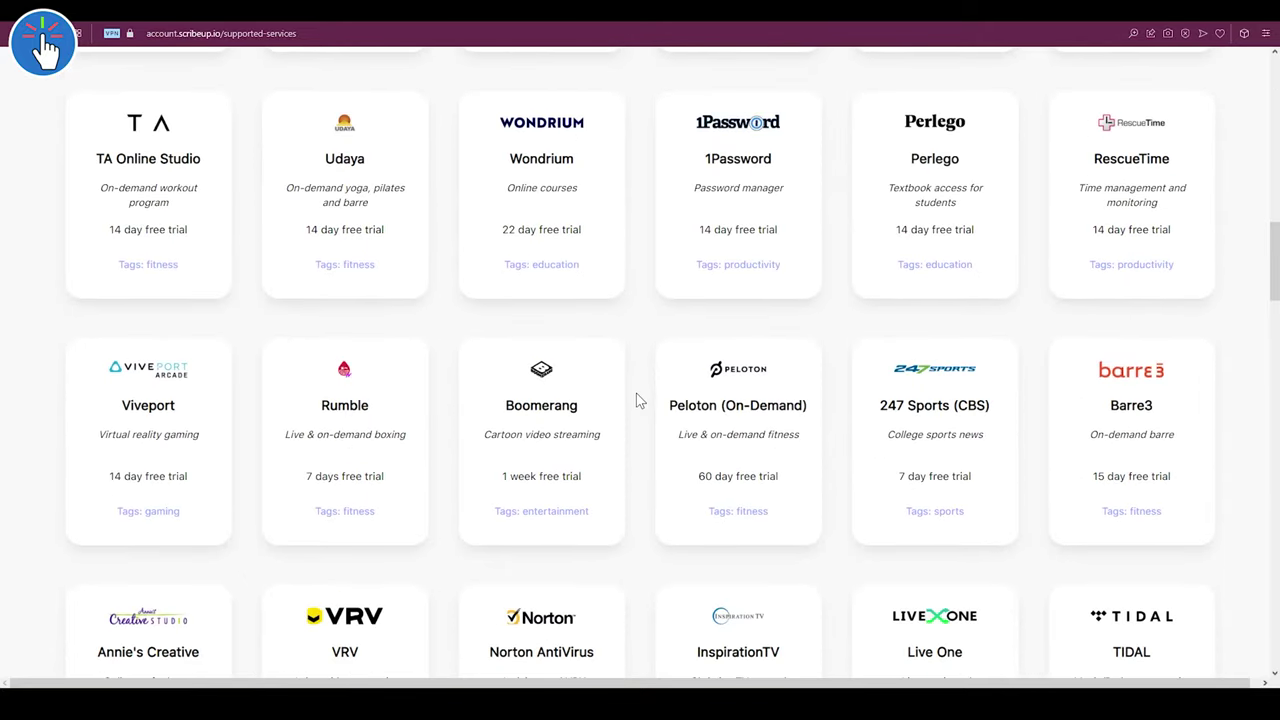
pyautogui.scroll(-5, 640, 400)
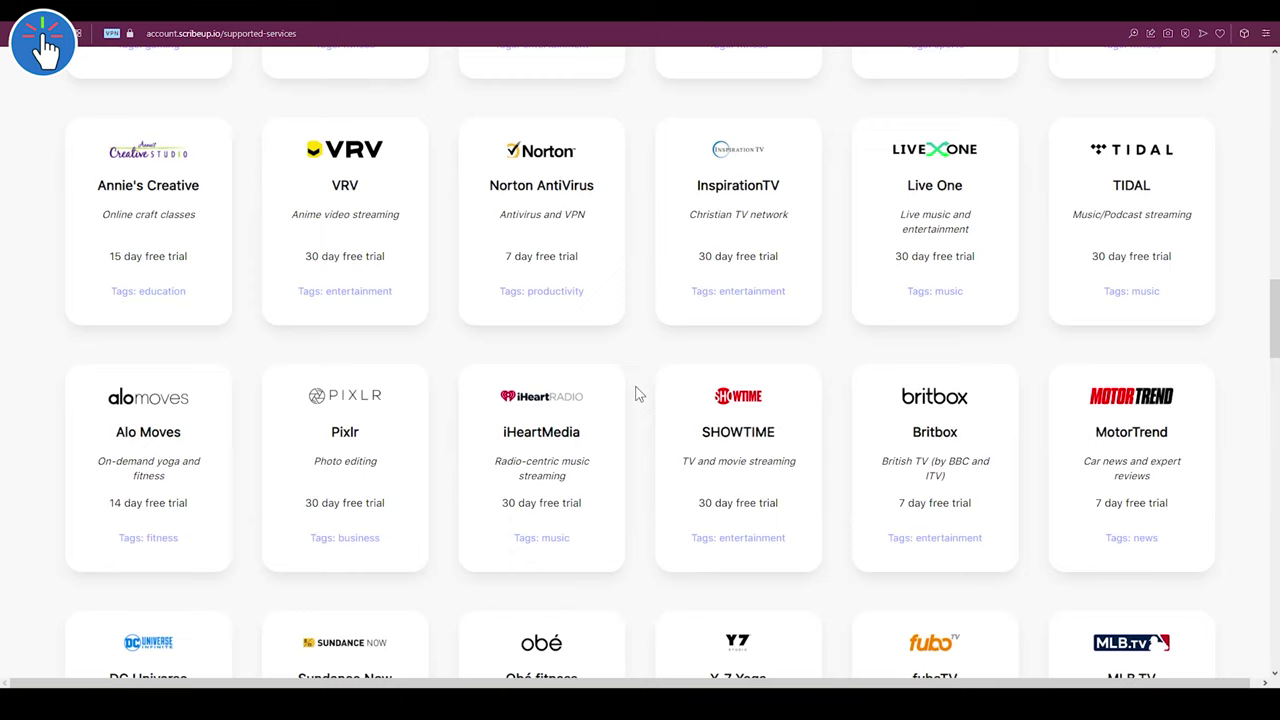
pyautogui.scroll(-5, 640, 395)
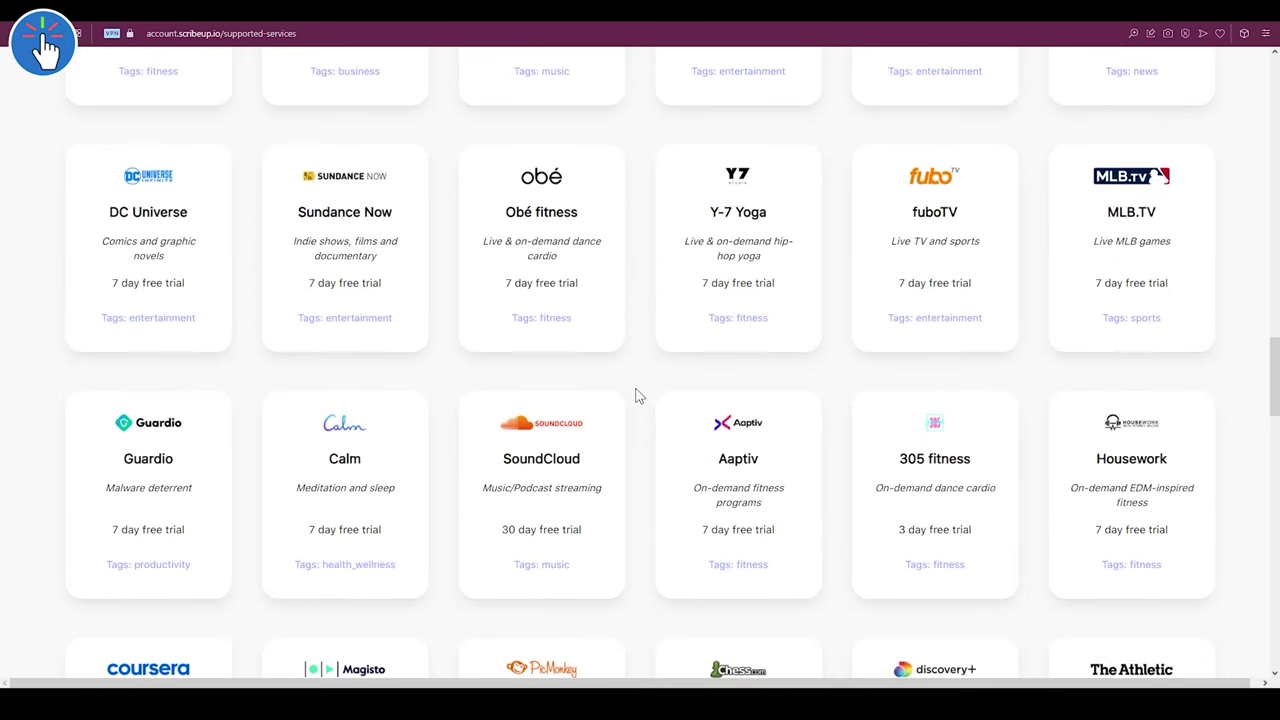
pyautogui.scroll(-4, 637, 394)
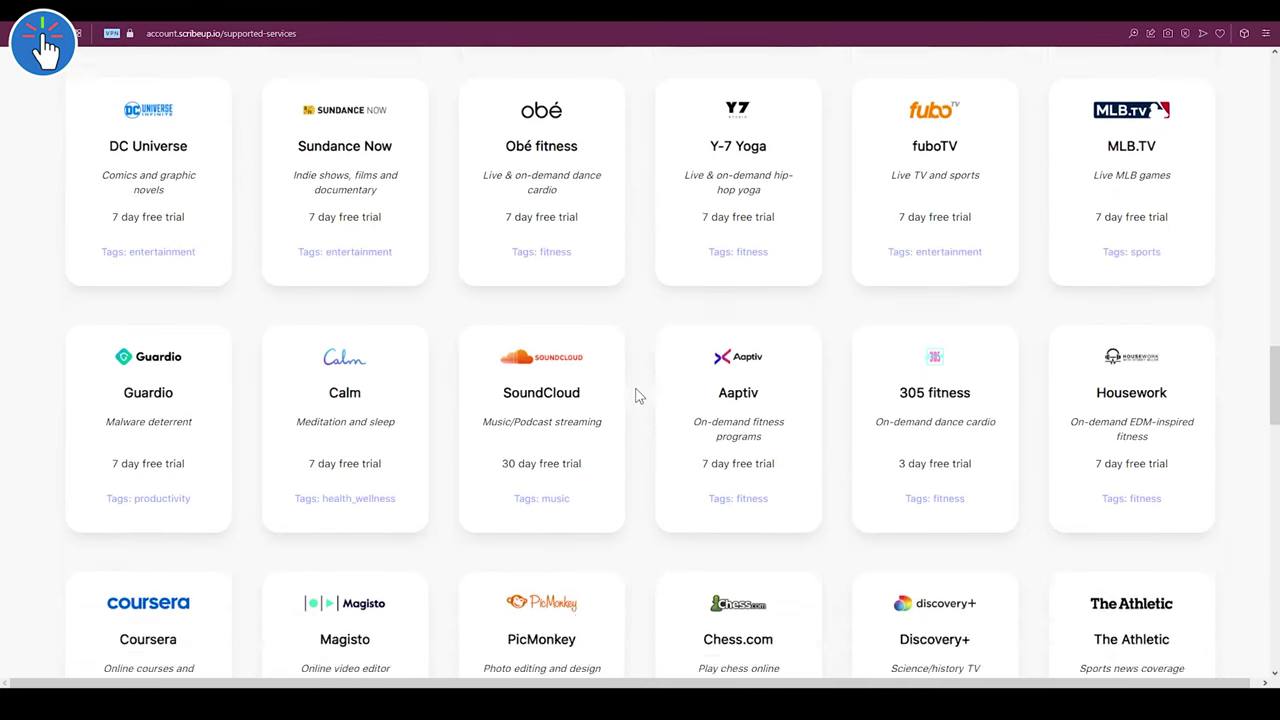
pyautogui.scroll(-4, 637, 394)
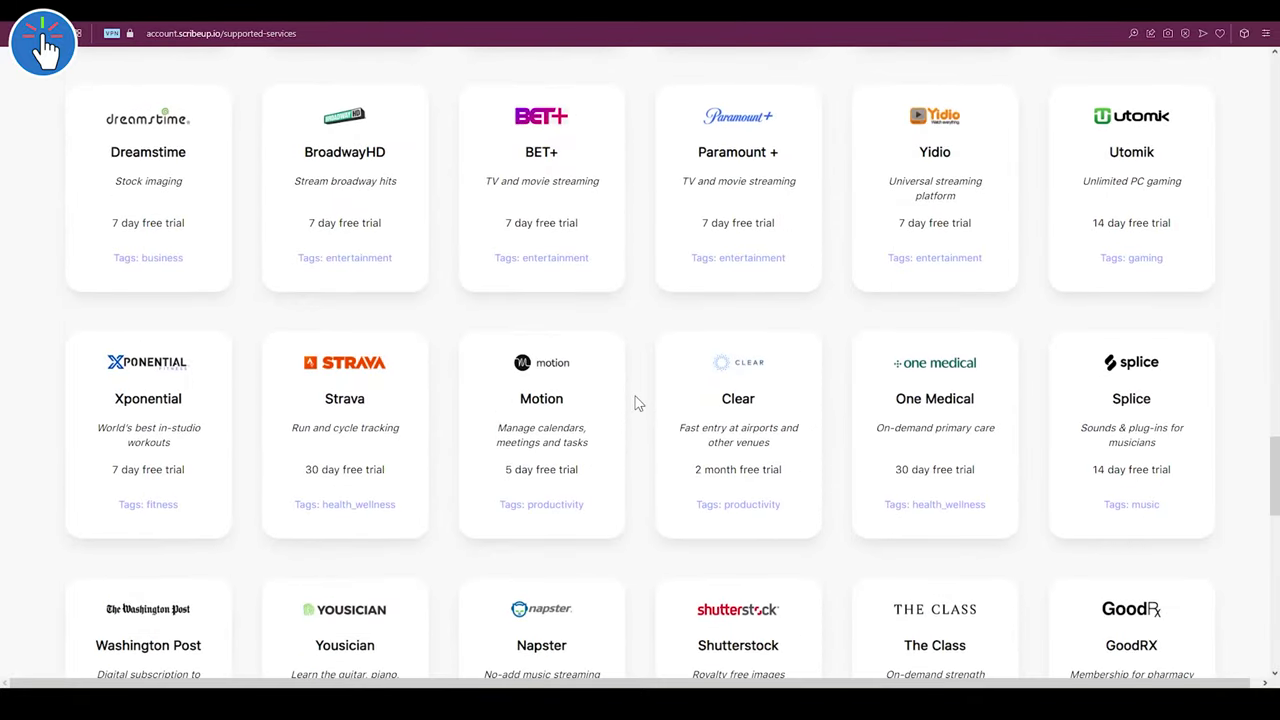
pyautogui.scroll(-3, 637, 402)
pyautogui.scroll(-1, 637, 402)
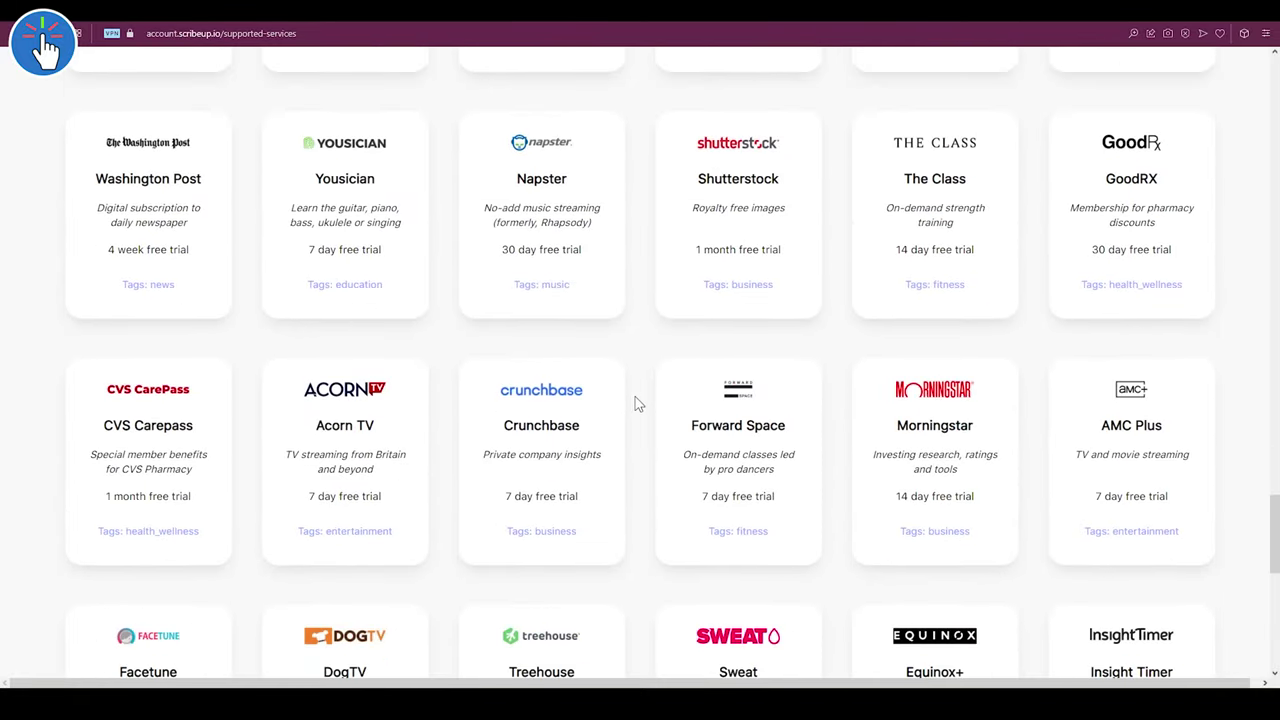
pyautogui.scroll(-2, 637, 402)
pyautogui.scroll(-4, 636, 406)
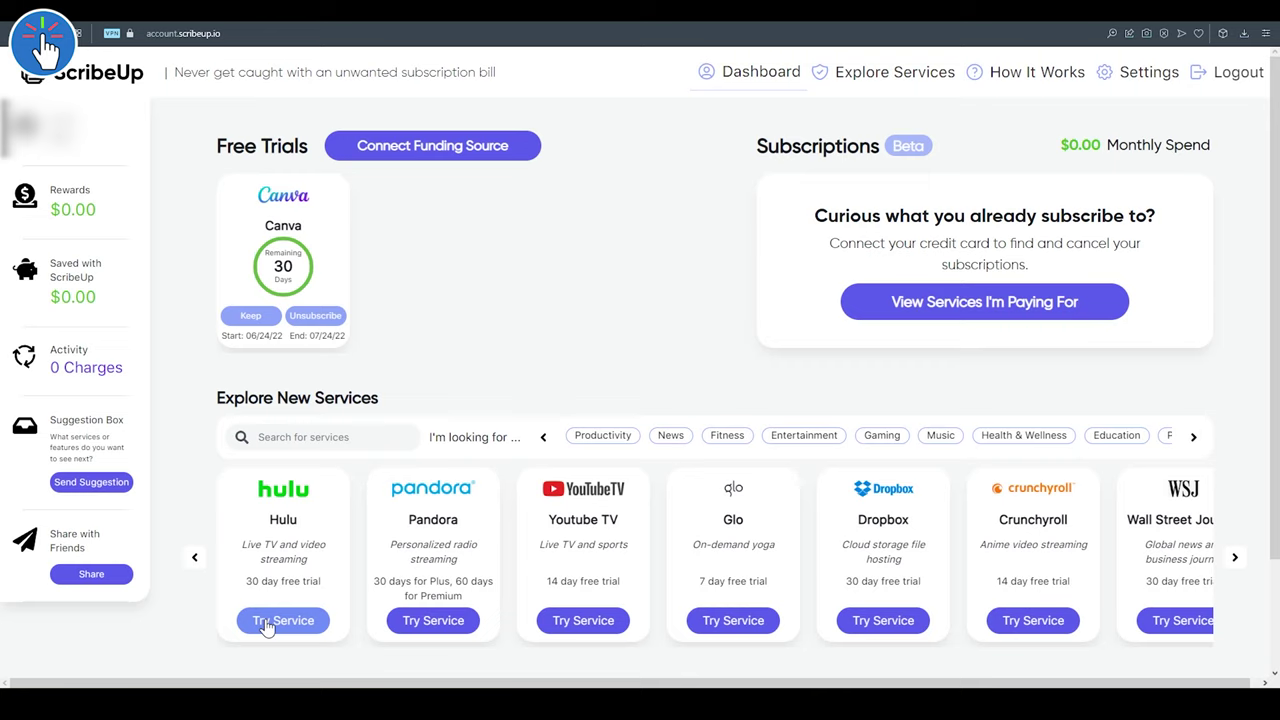
# - Start the Hulu free trial from its card on the ScribeUp dashboard
pyautogui.click(265, 621)
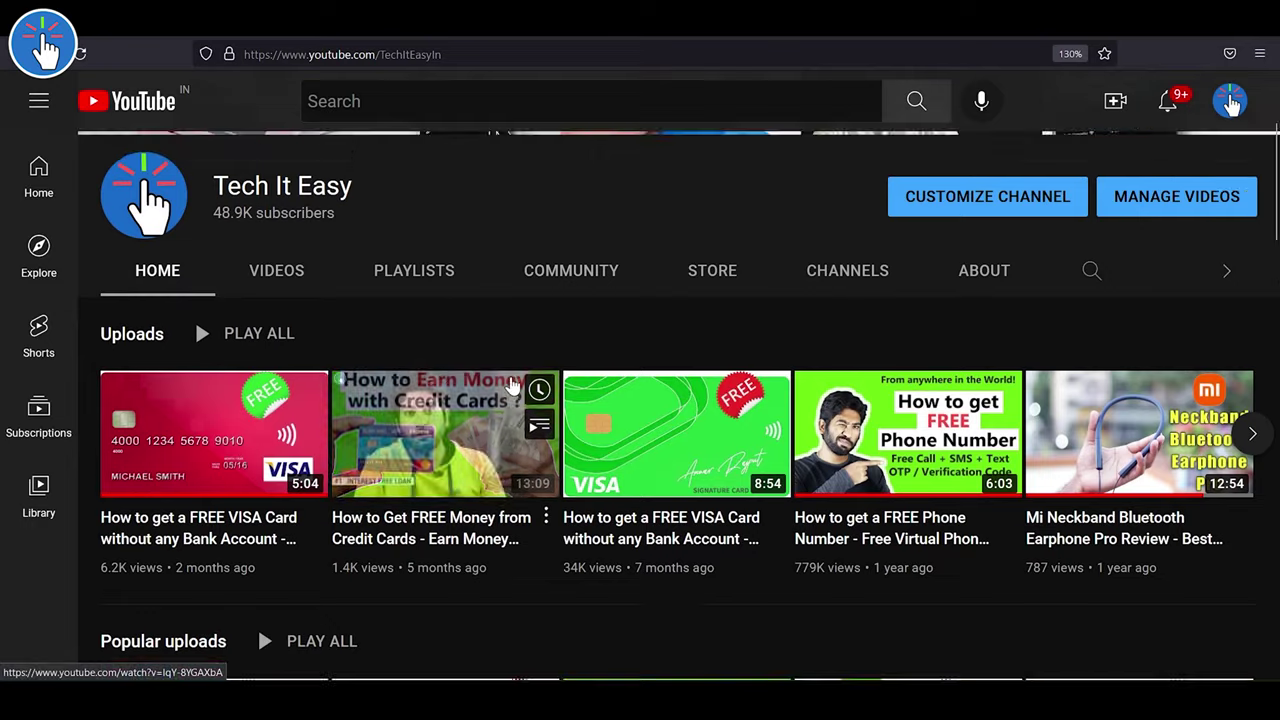
# - Switch the Tech It Easy channel to its Videos tab and browse the uploads grid
pyautogui.scroll(3, 508, 380)
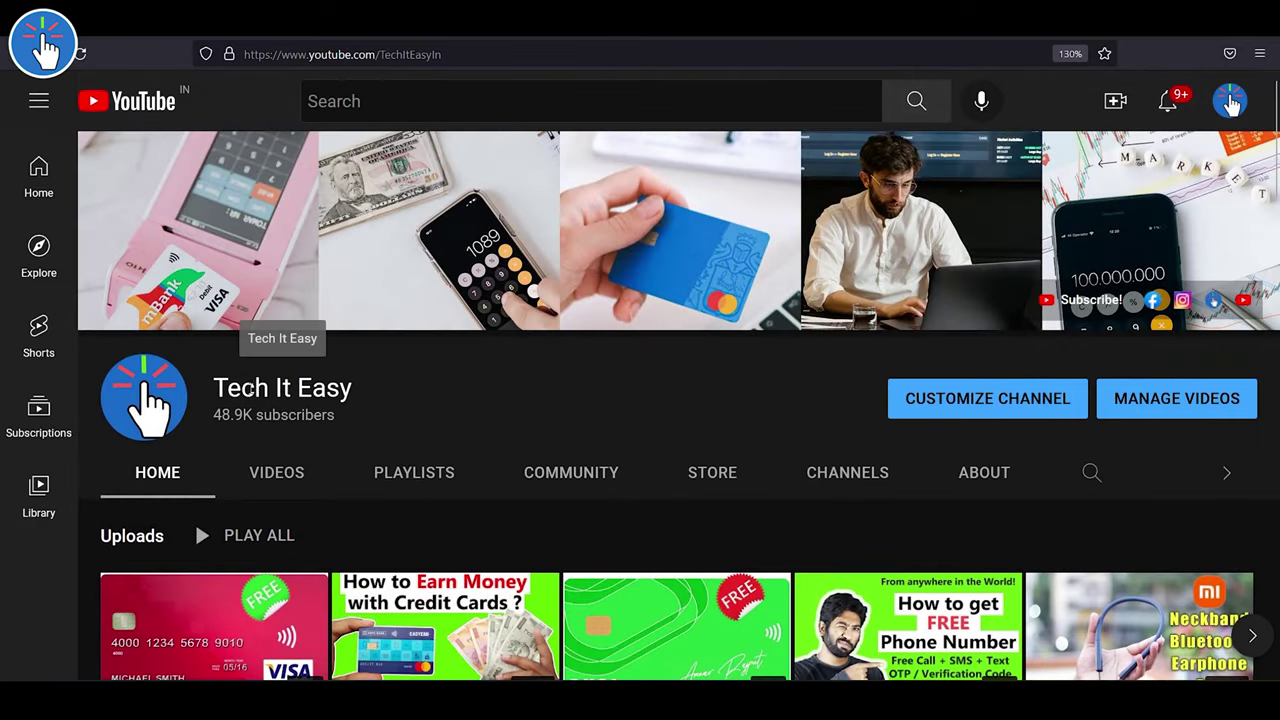
pyautogui.scroll(-2, 420, 396)
pyautogui.scroll(-5, 452, 394)
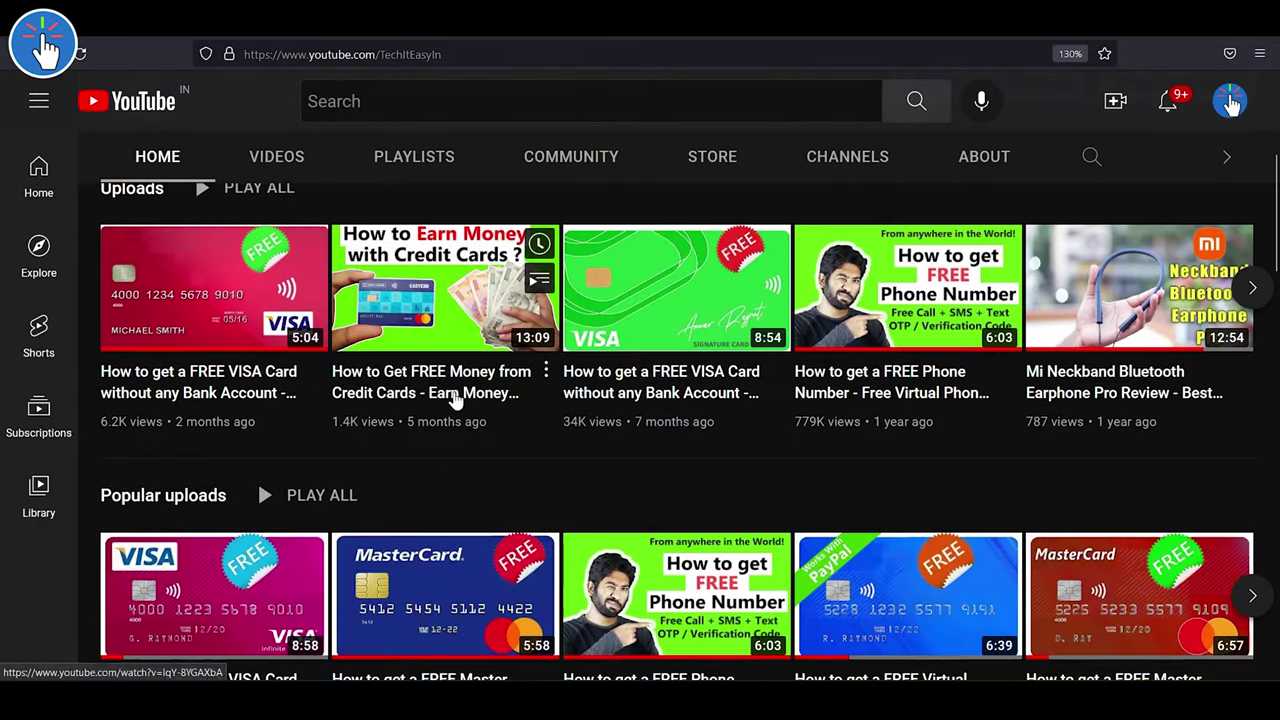
pyautogui.scroll(-2, 455, 400)
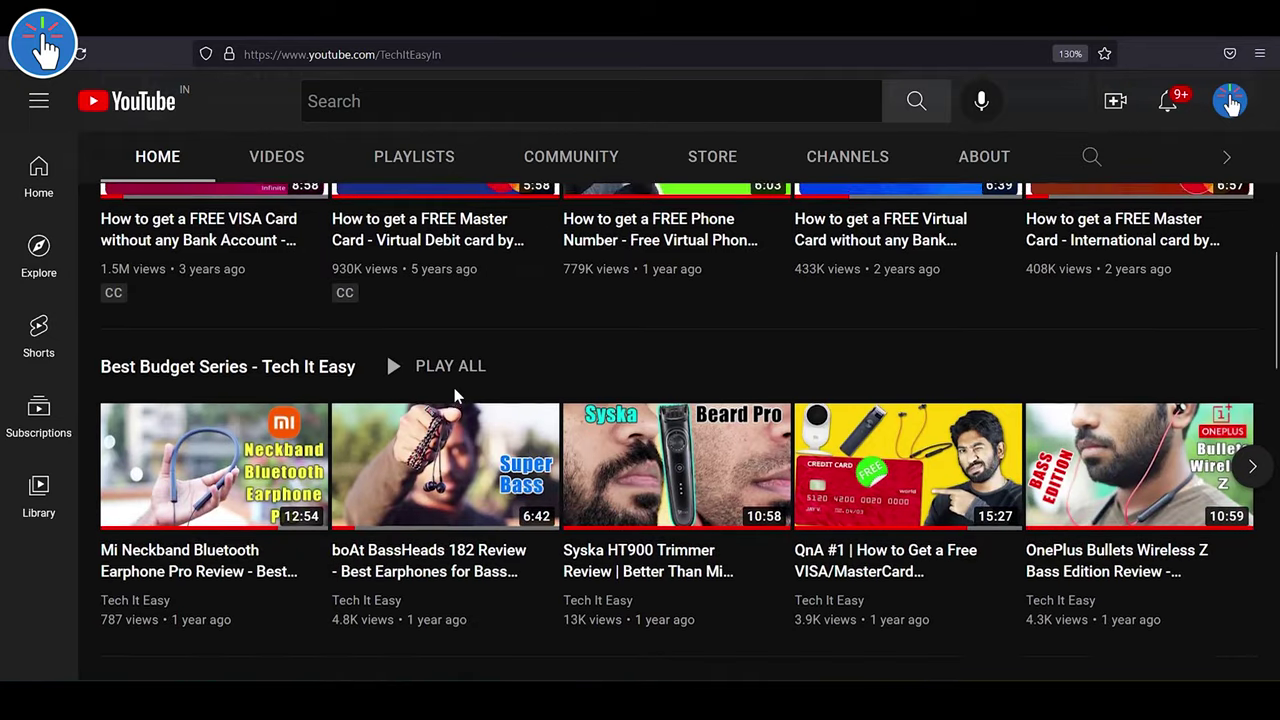
pyautogui.scroll(7, 348, 430)
pyautogui.click(274, 476)
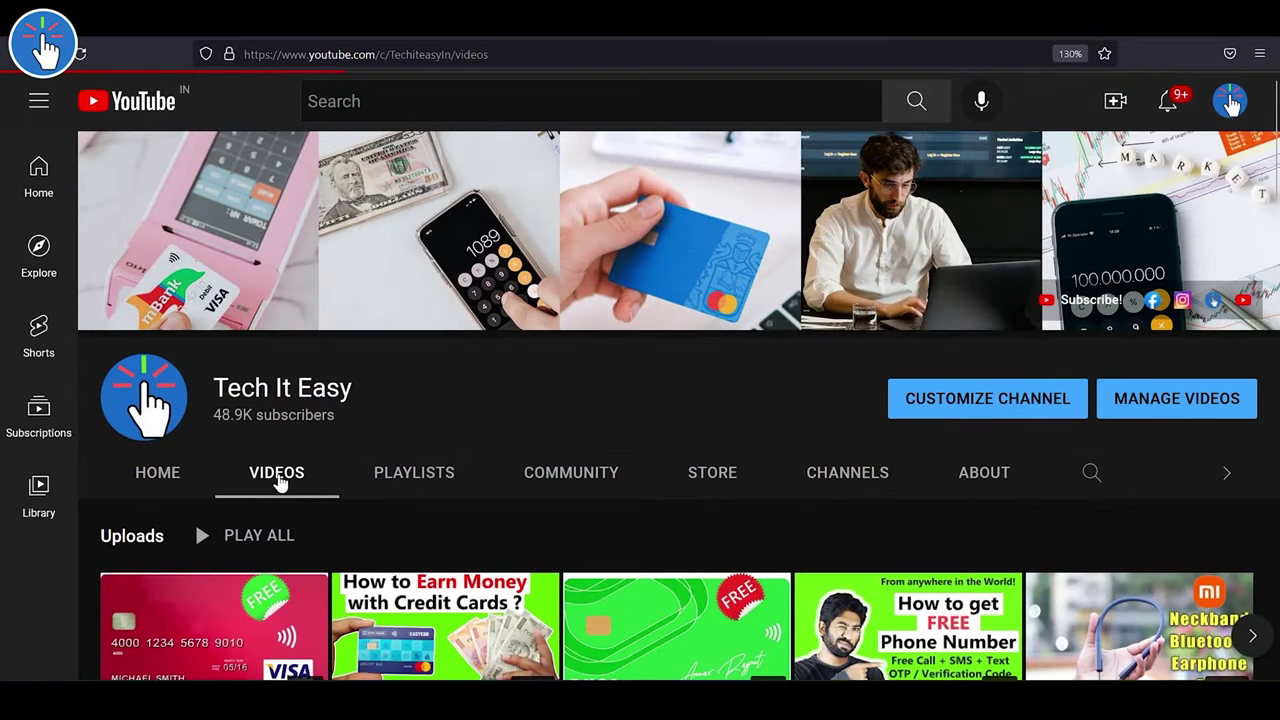
pyautogui.scroll(-1, 672, 368)
pyautogui.scroll(-3, 672, 367)
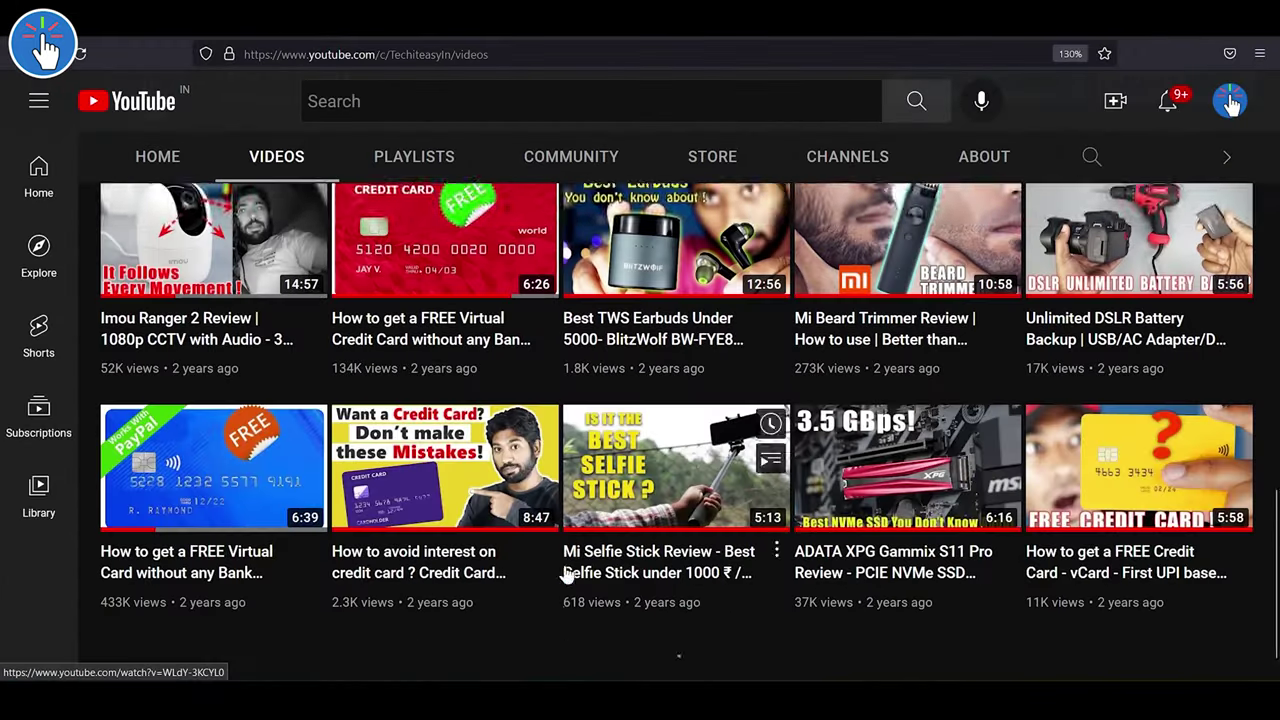
pyautogui.scroll(-3, 571, 571)
pyautogui.scroll(-3, 563, 572)
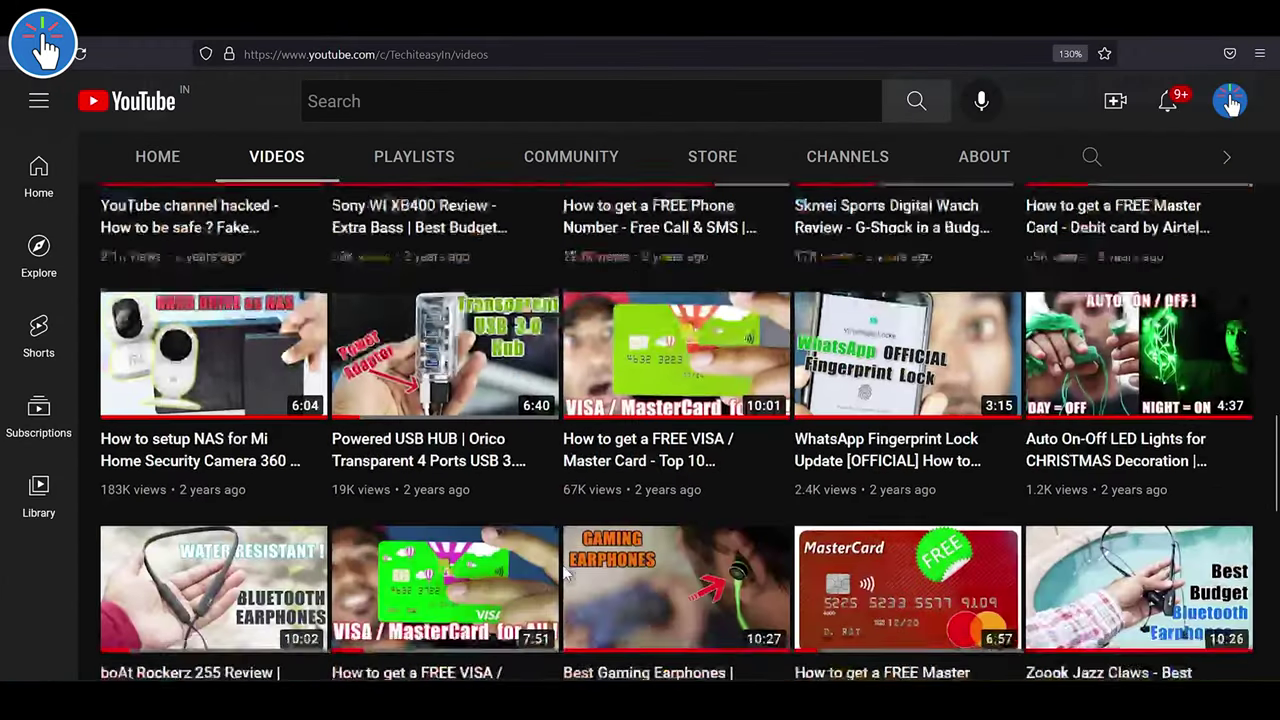
pyautogui.scroll(-5, 565, 573)
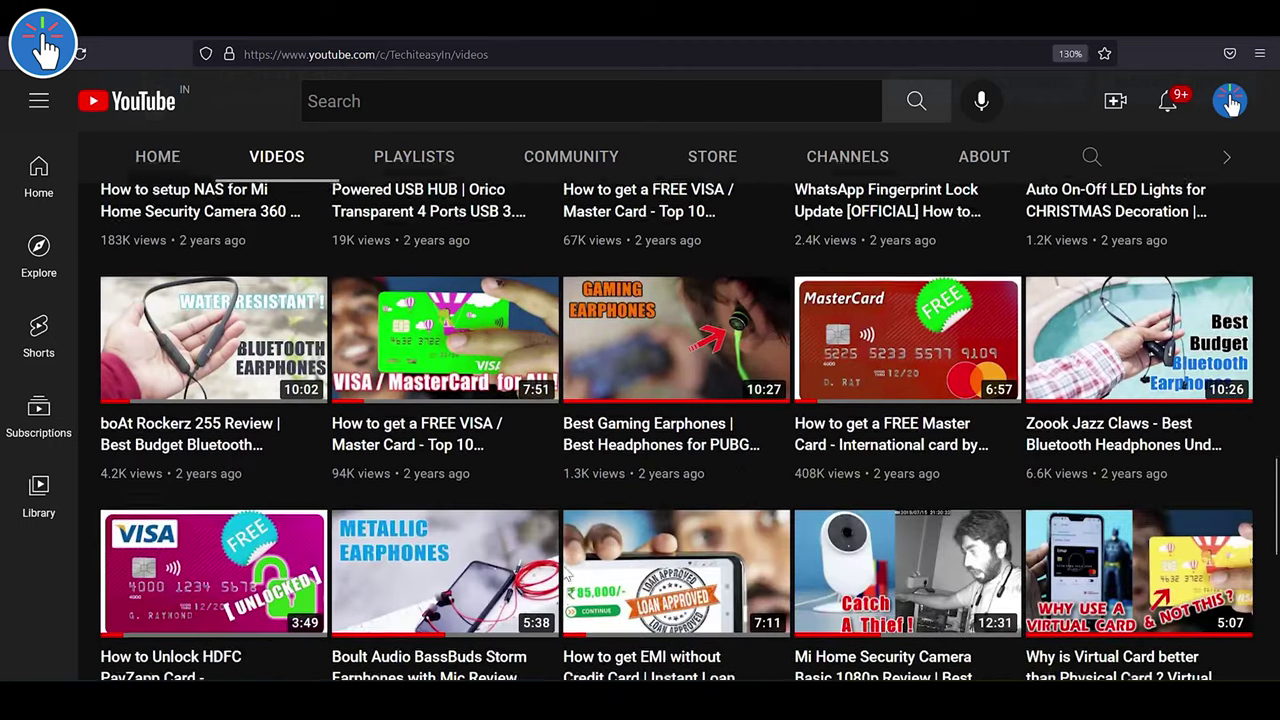